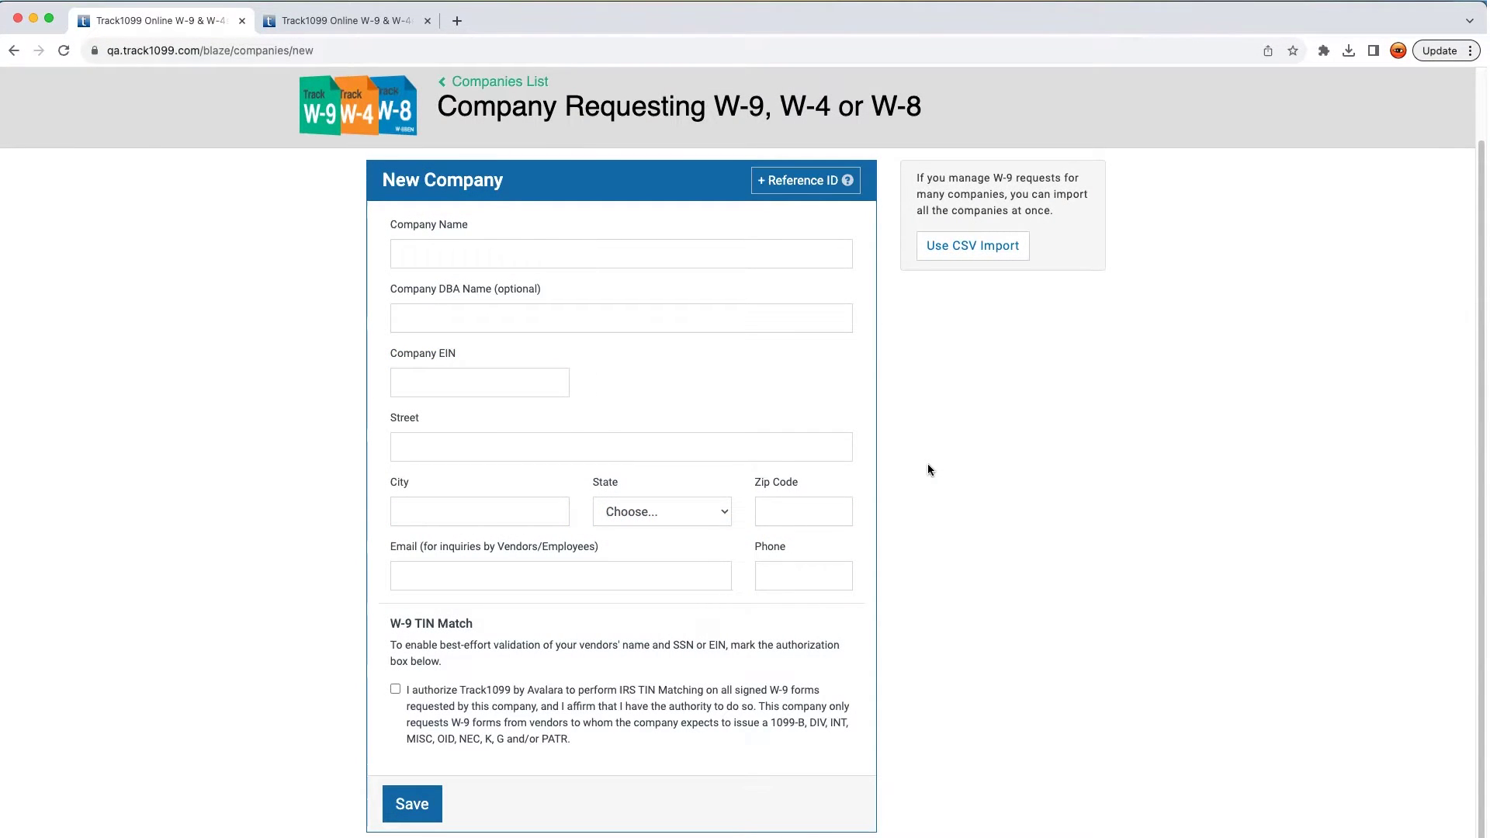
Enter the company name 'ABC Company', its EIN, and the saved street address
click(641, 255)
text(A)
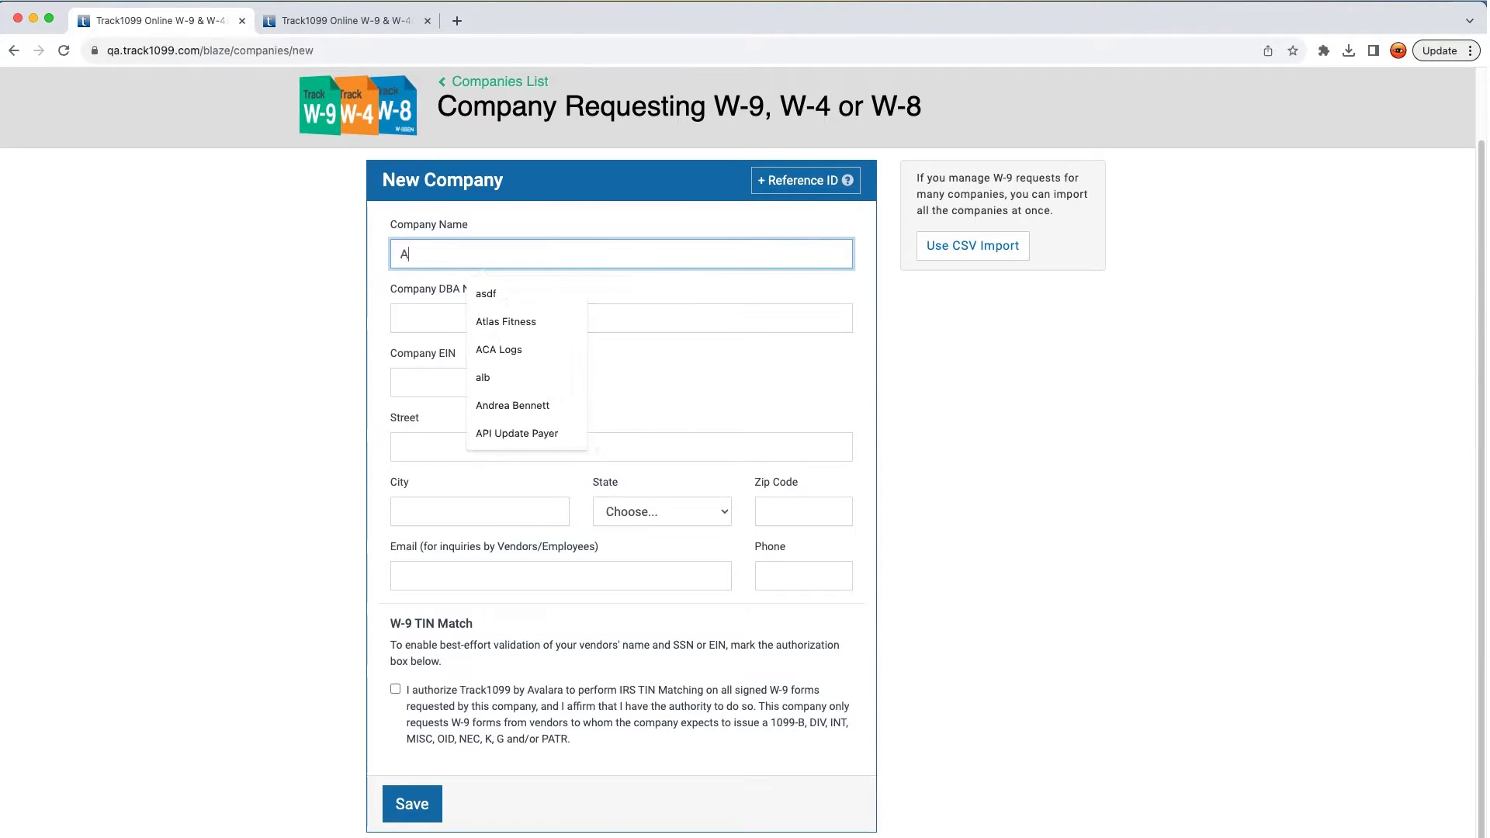
text(BC Company)
key(Tab)
key(Tab)
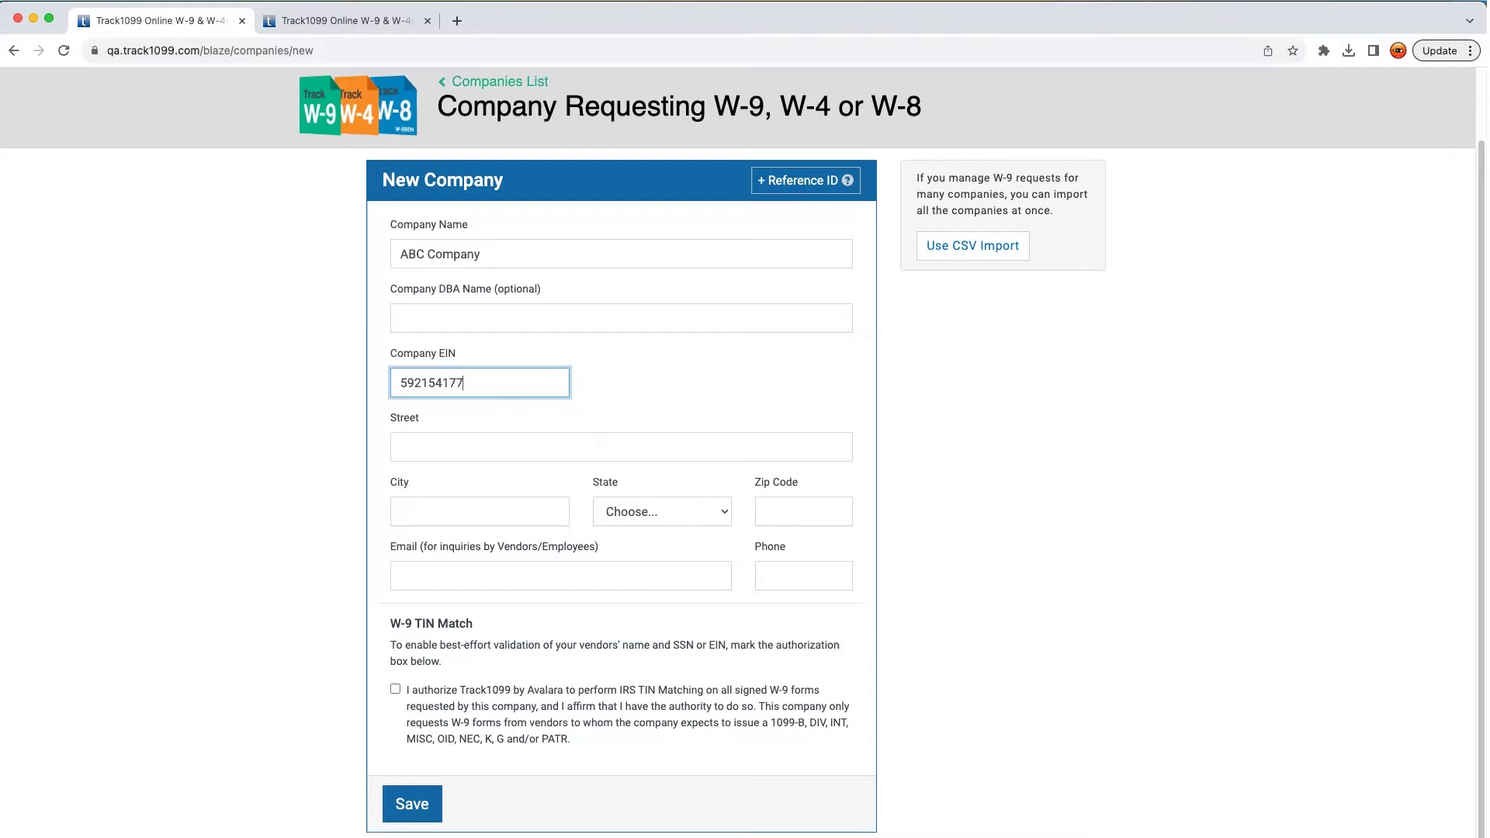
click(574, 450)
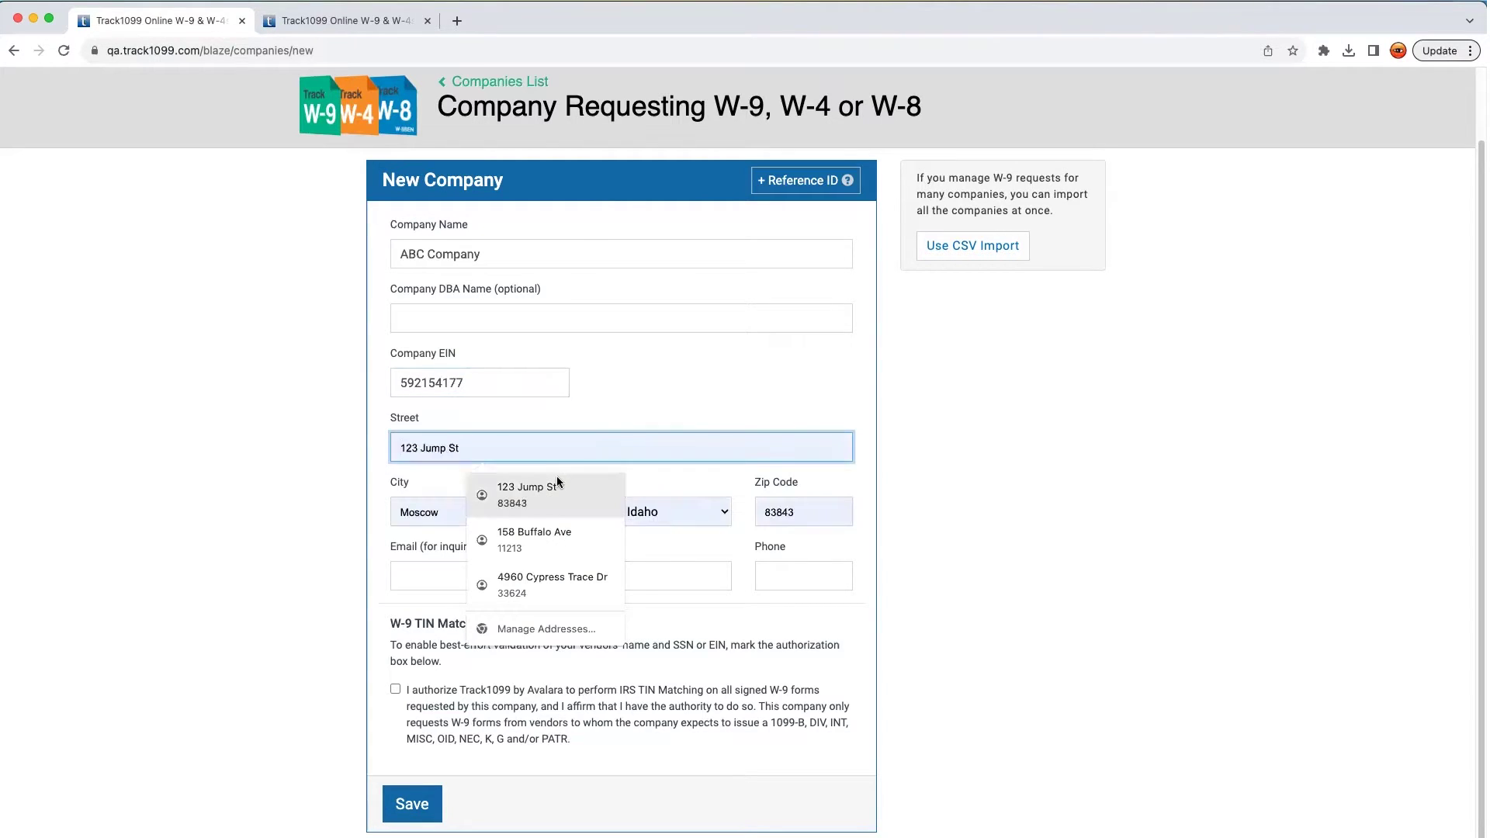
click(572, 482)
Add the contact e-mail and saved phone number, authorize IRS TIN matching, and save the company
click(541, 581)
text(w9-help)
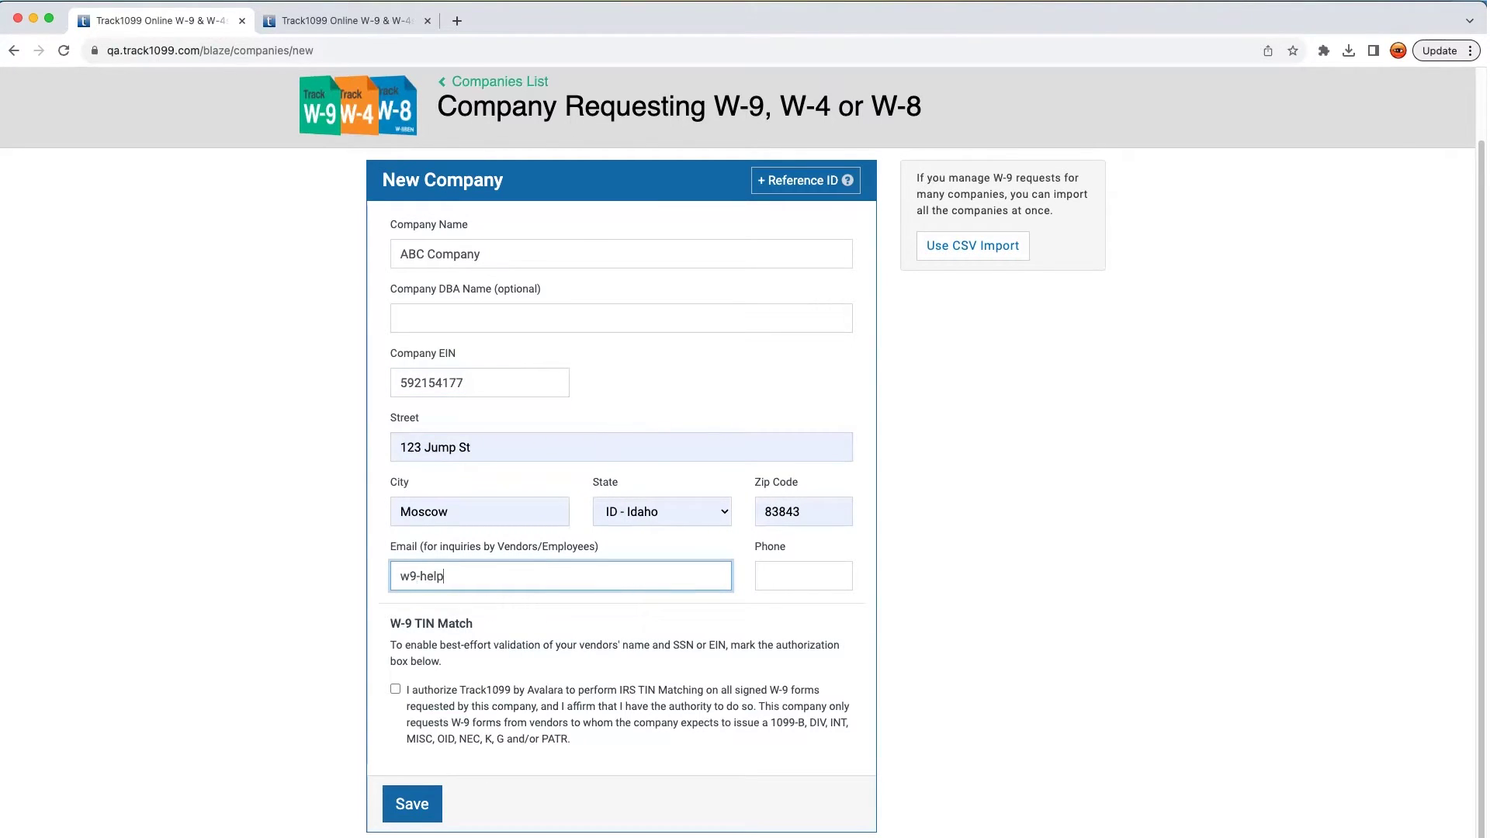
text(@example.com)
key(Tab)
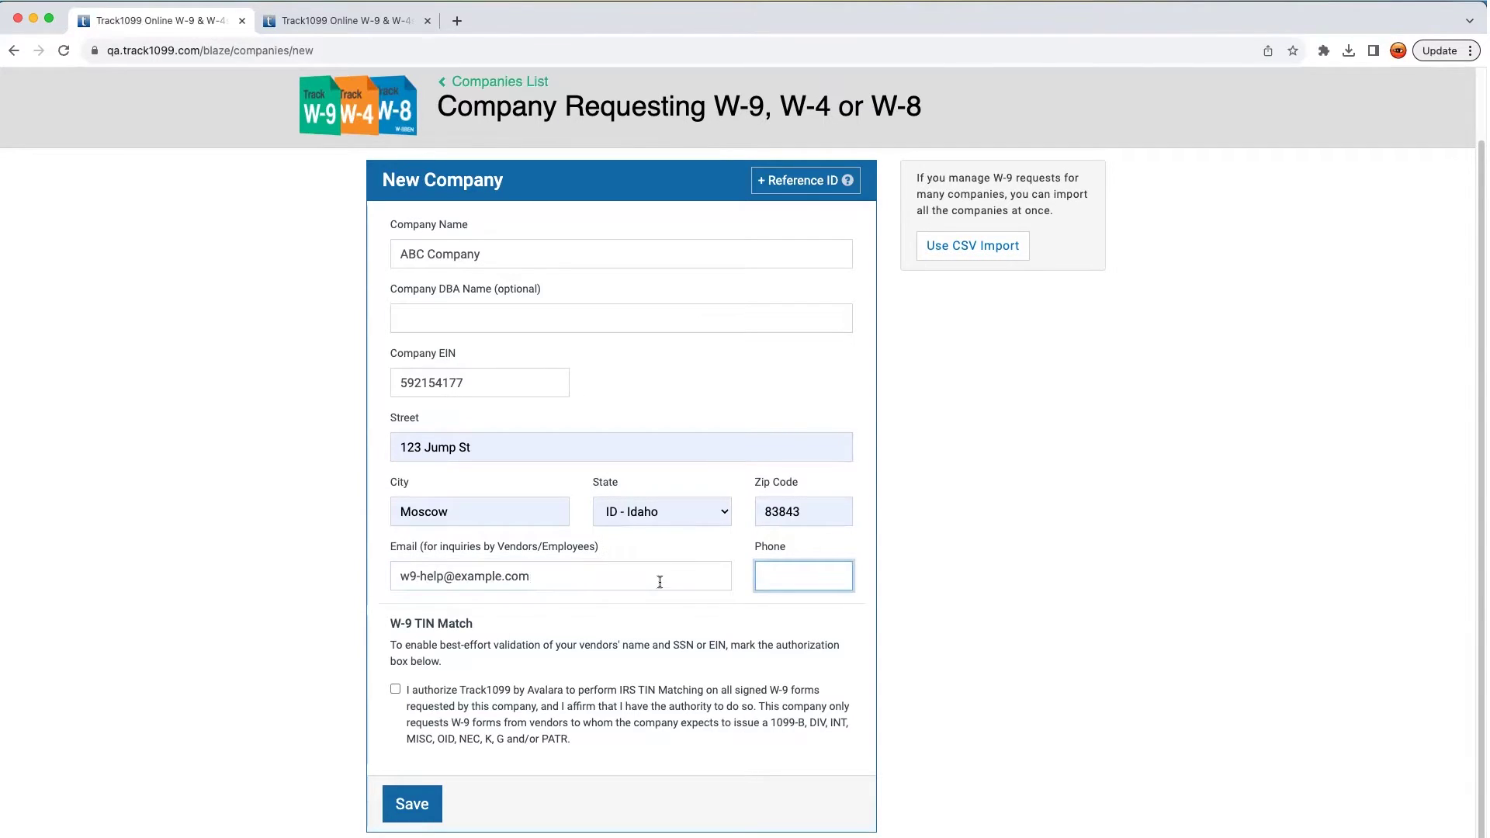
click(770, 576)
click(807, 616)
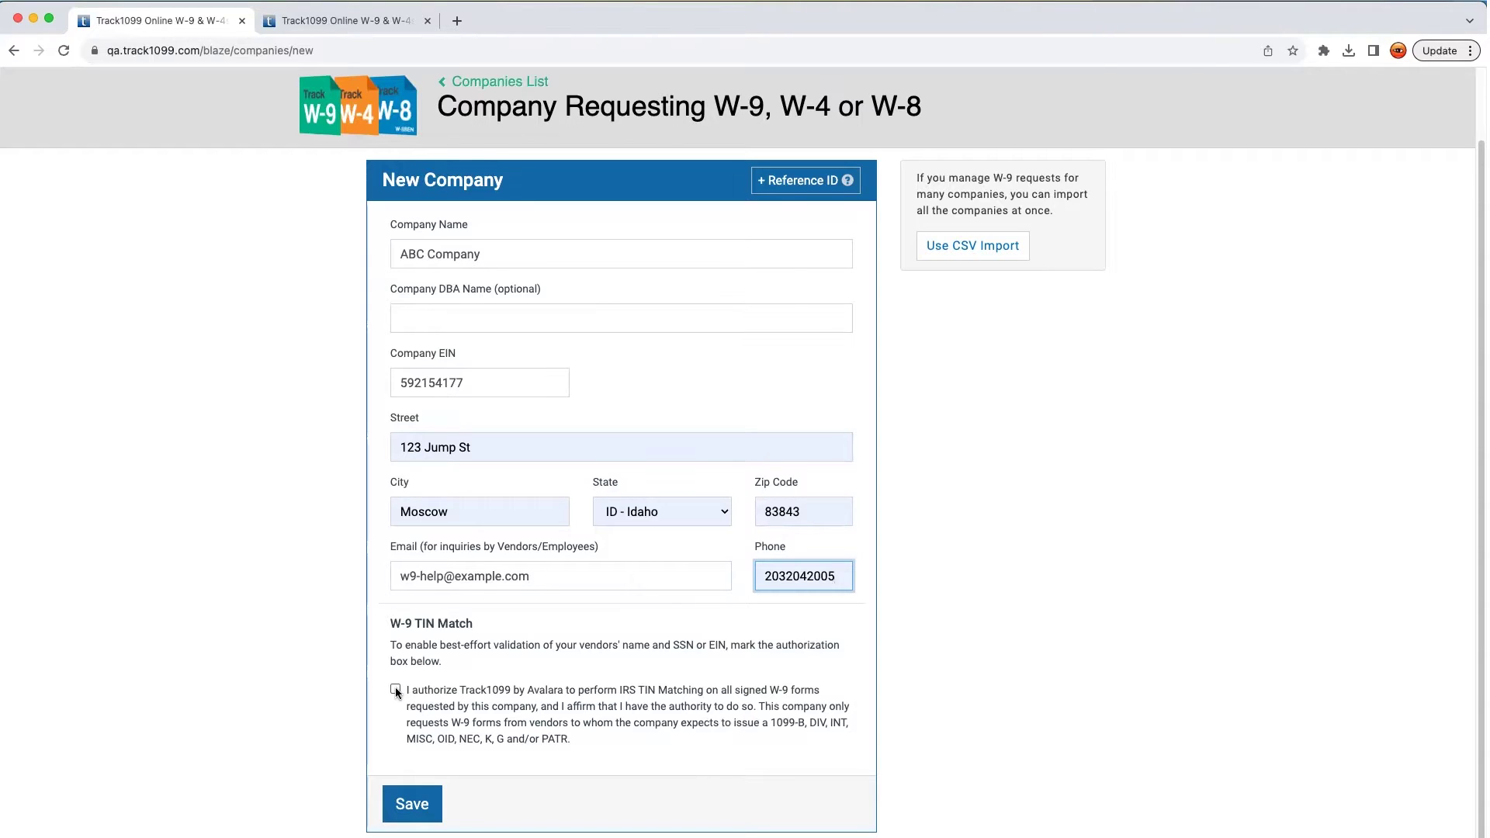
click(396, 690)
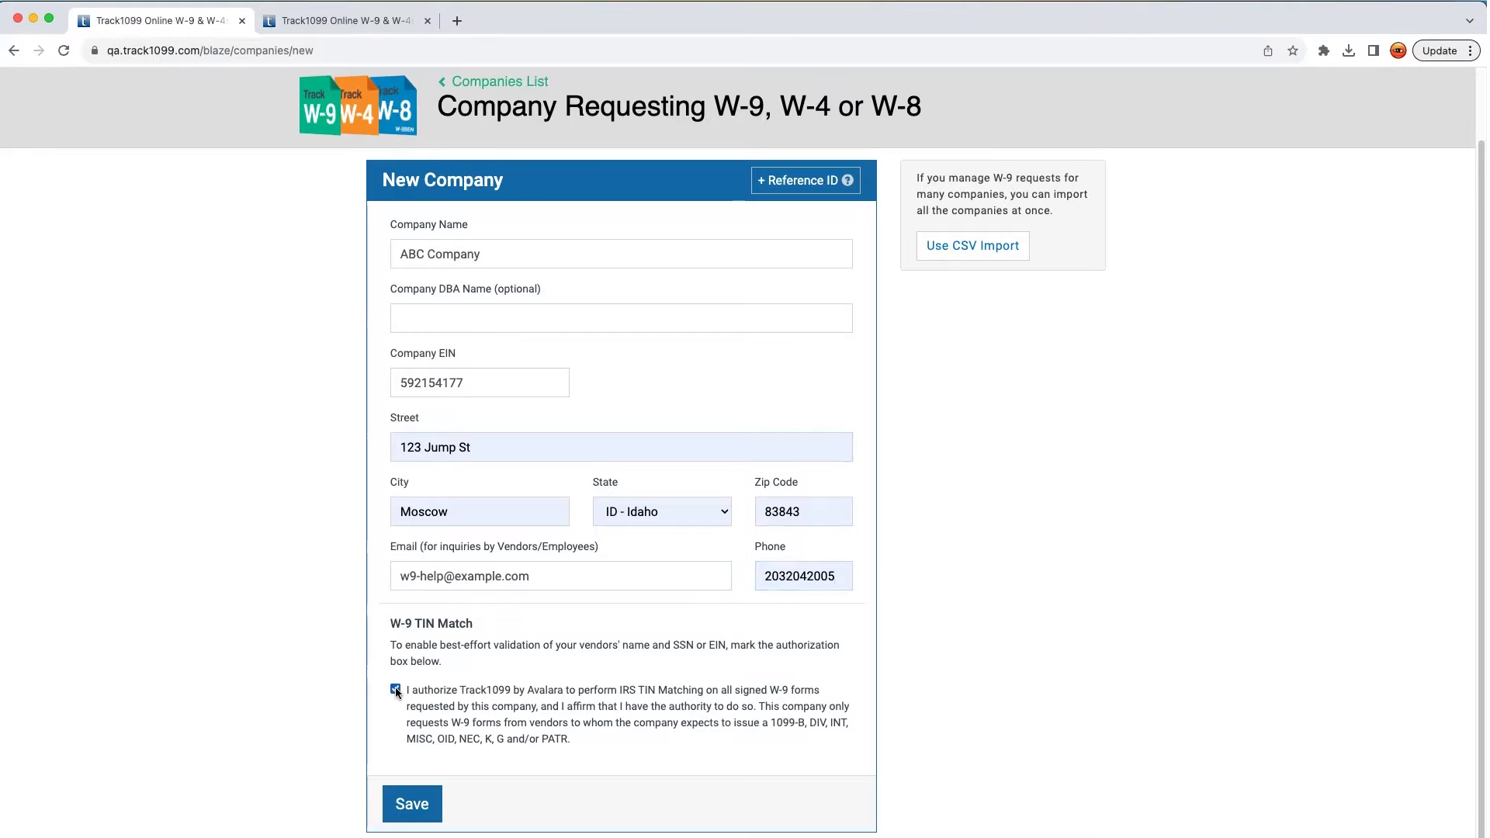
click(410, 806)
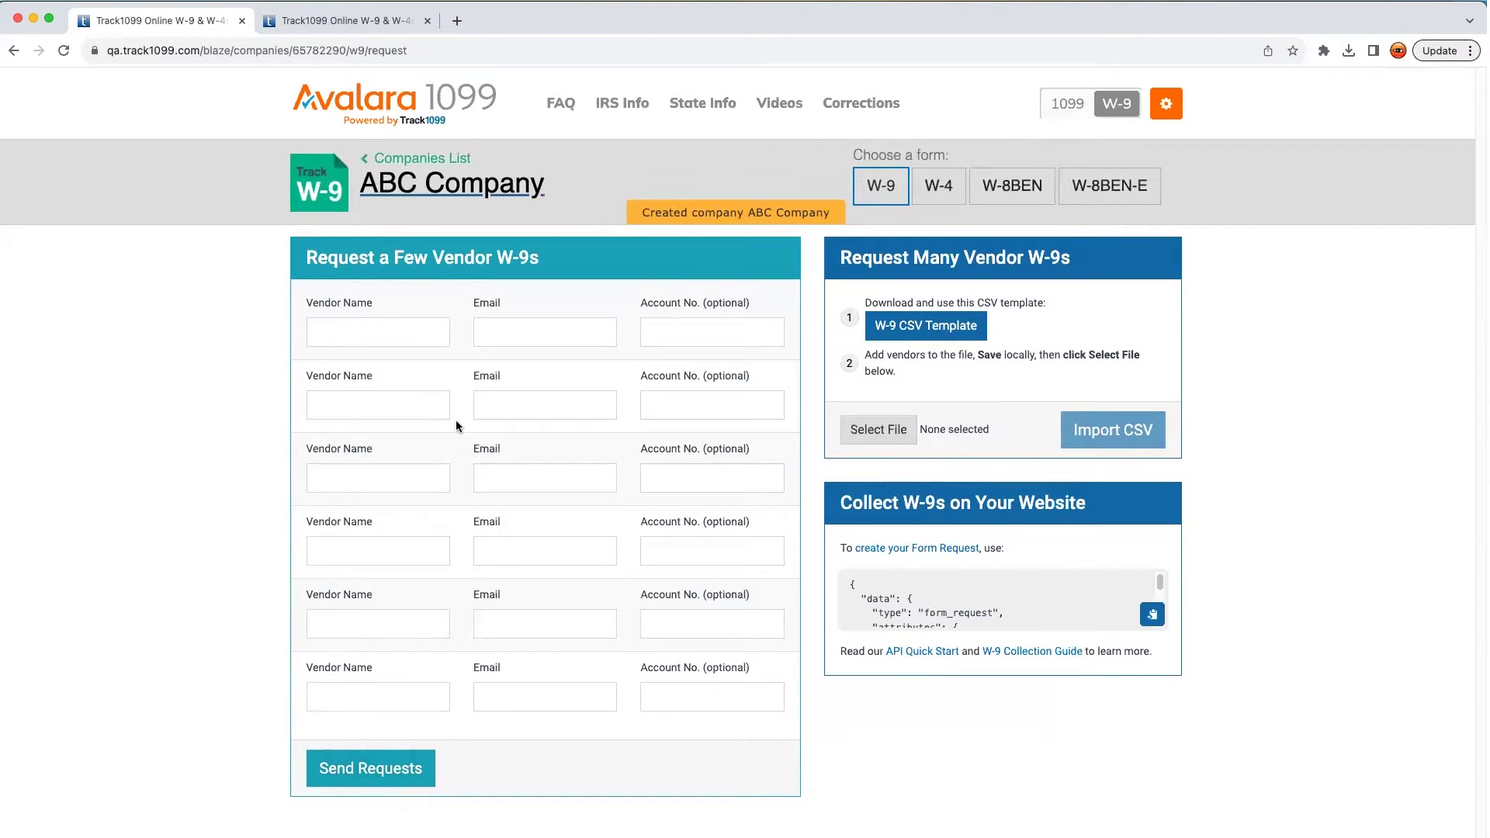
Fill the first two W-9 request rows with each vendor's name and e-mail address
click(396, 334)
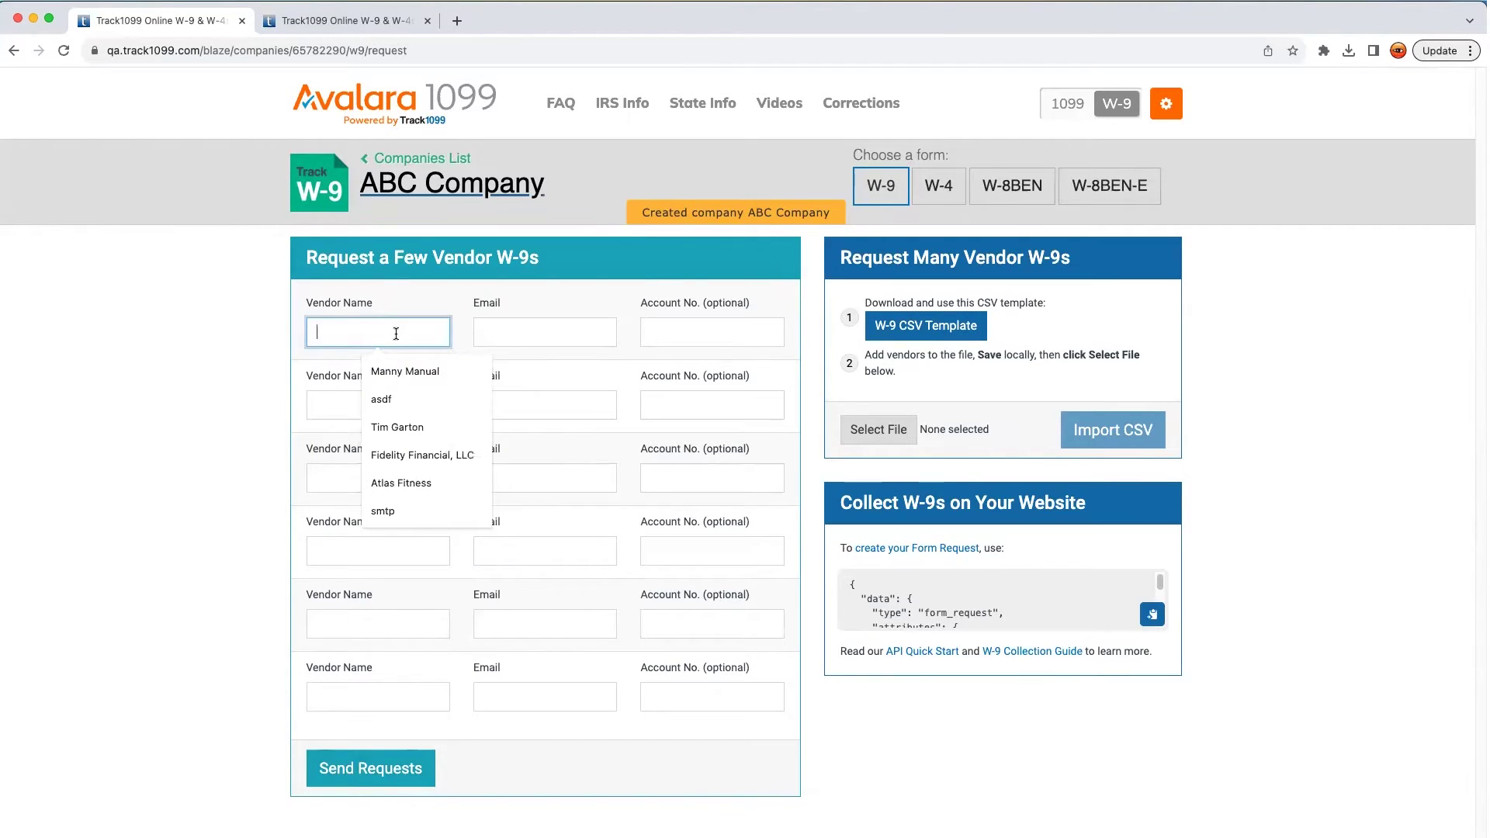
text(Jane Doe)
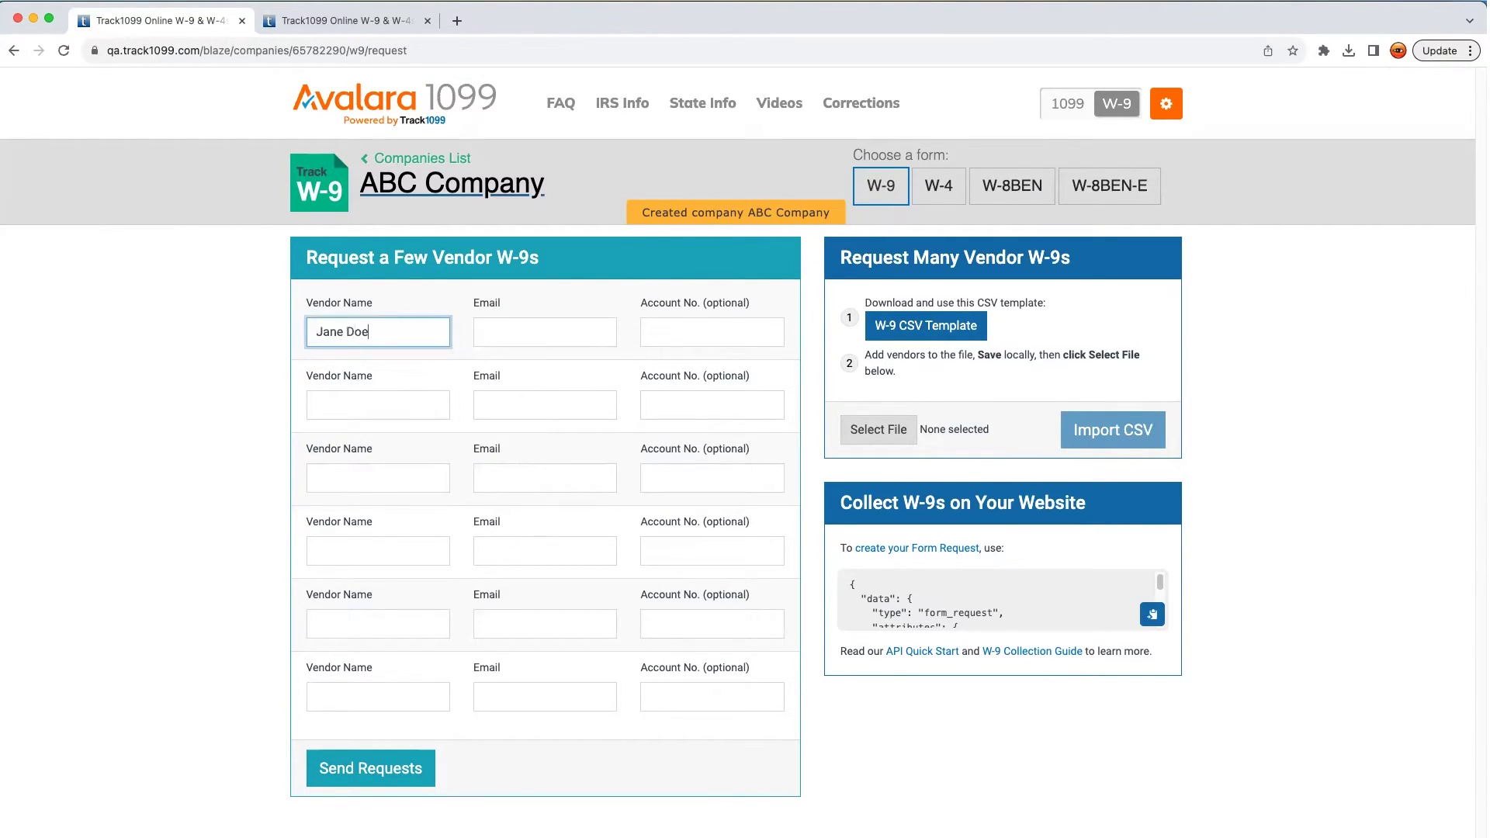
key(Tab)
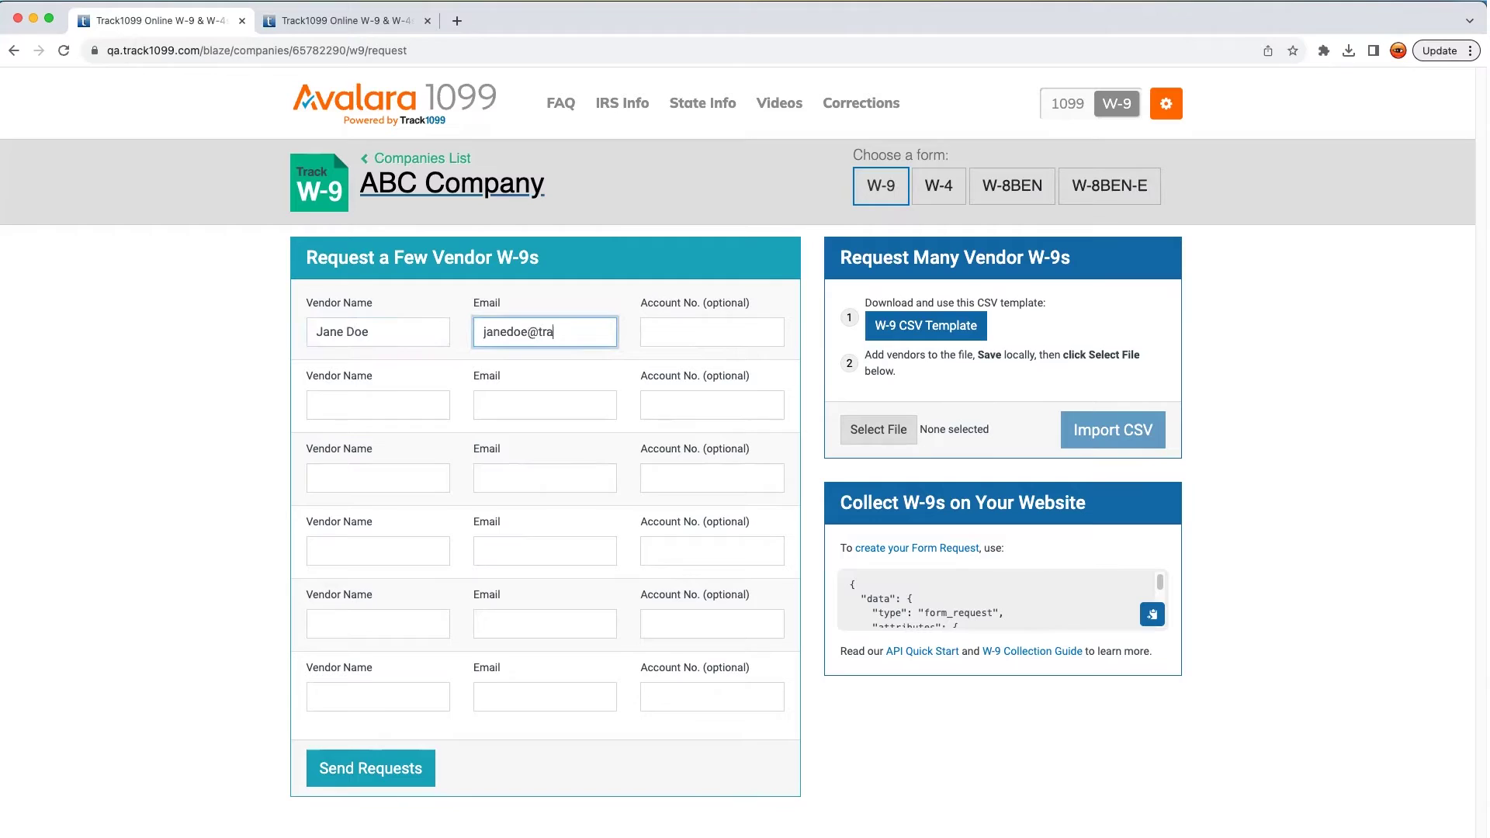
key(Tab)
key(Tab)
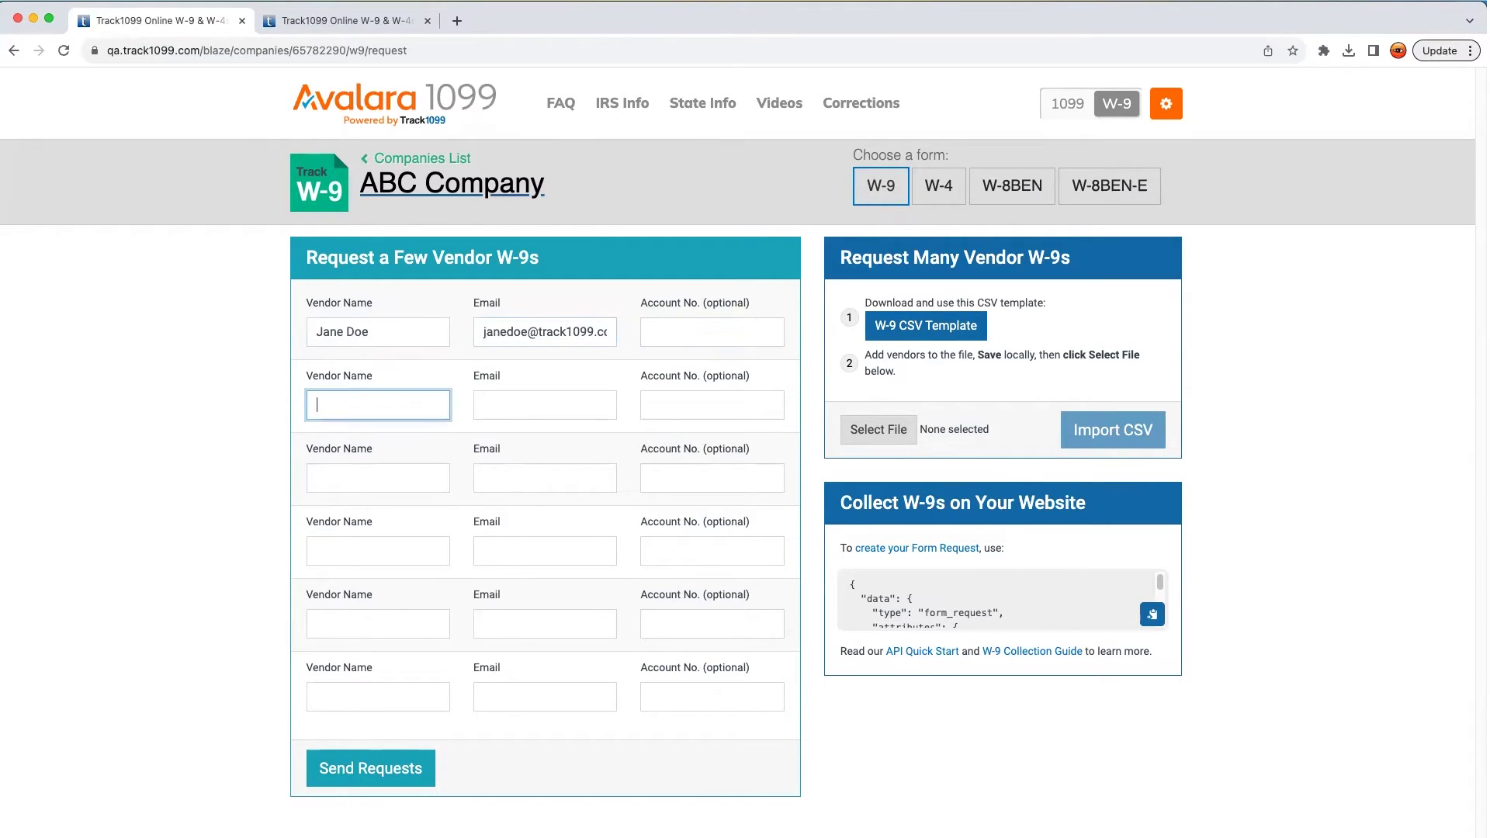
key(Tab)
text(alex@ex)
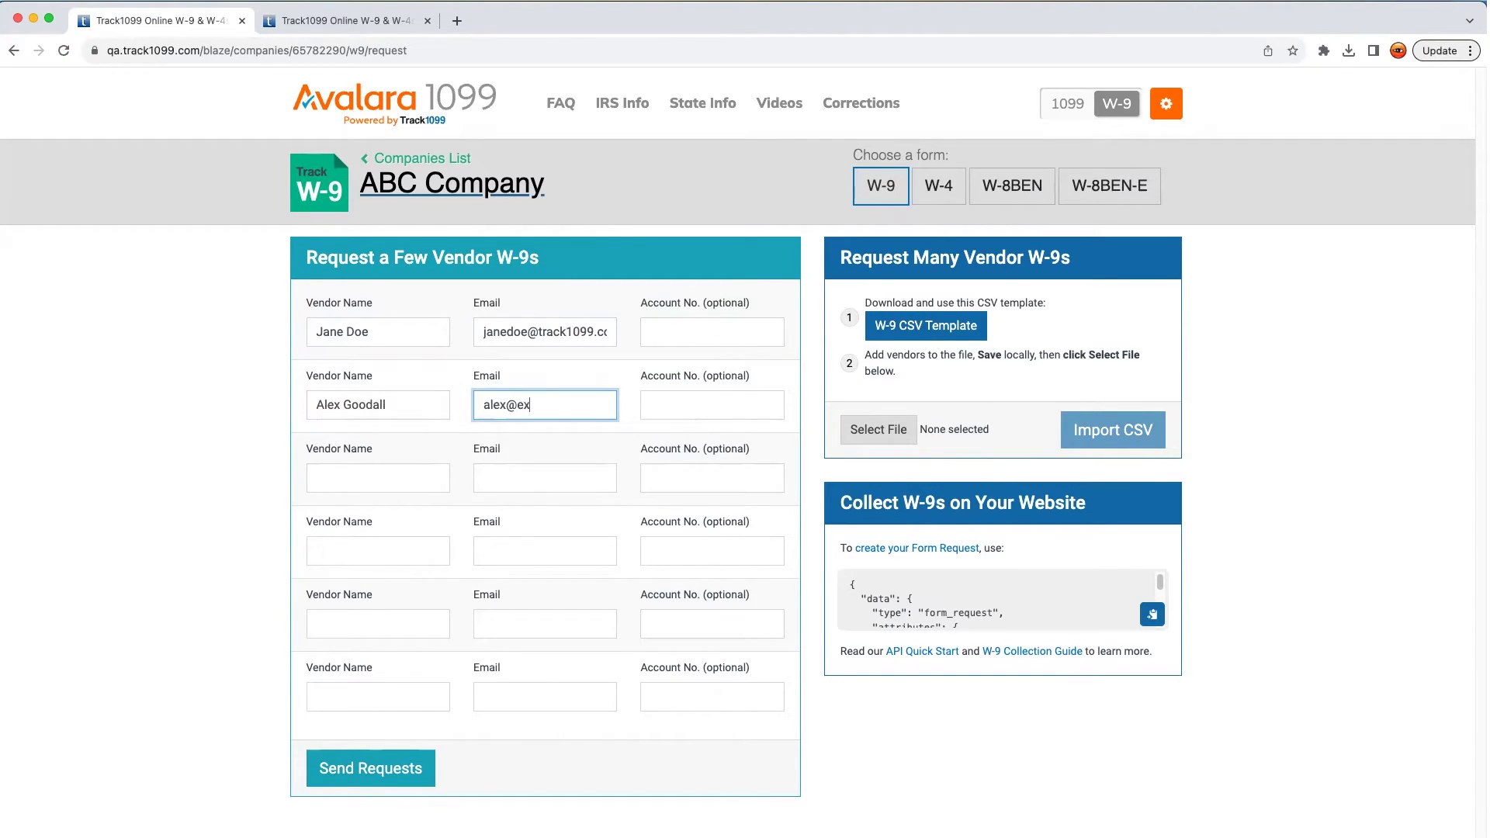
text(ample.com)
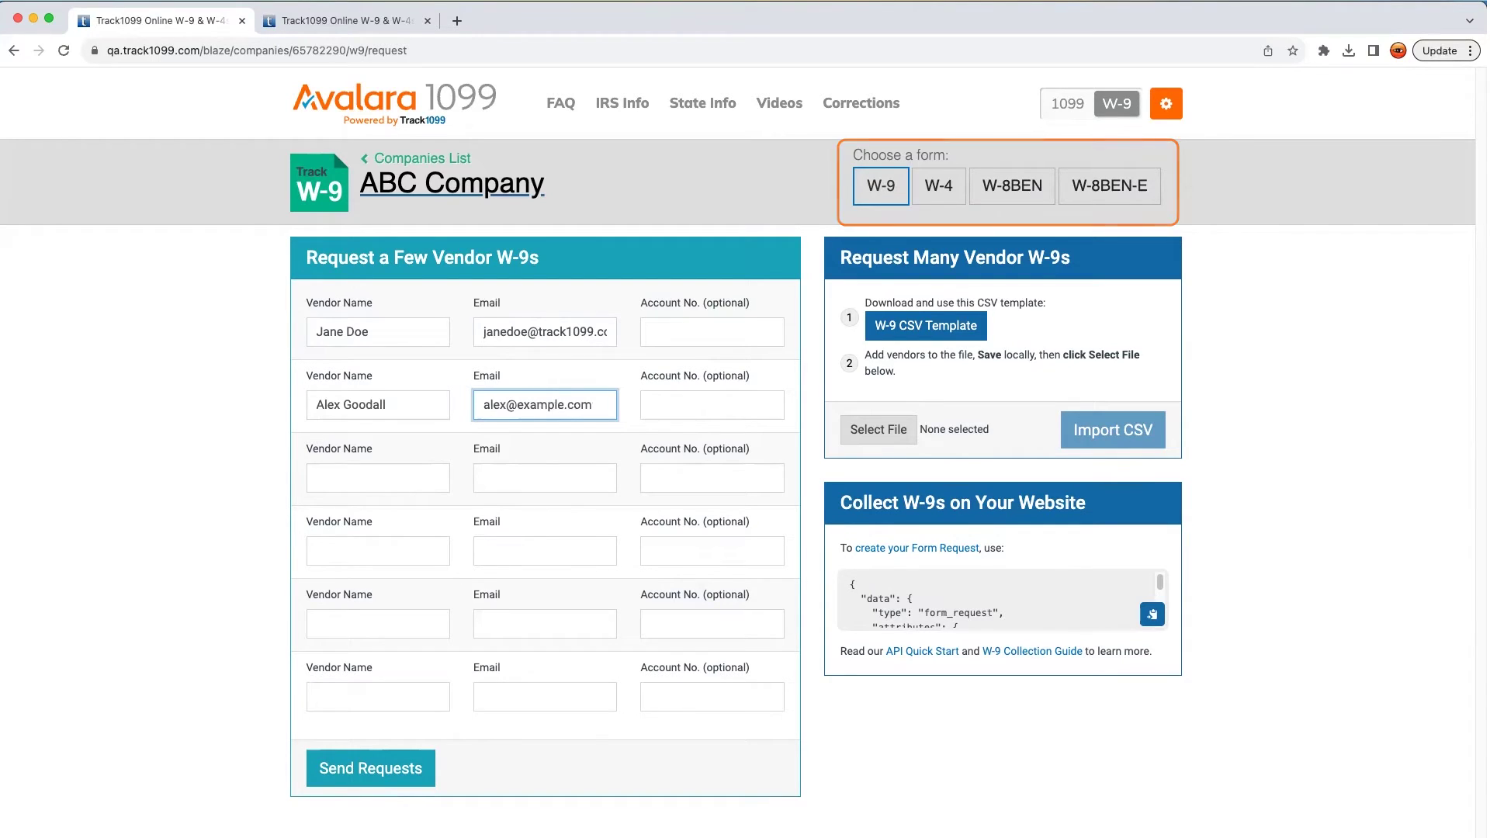
Send both W-9 requests, then open the Atlas Fitness W-9 form from its request e-mail
click(374, 756)
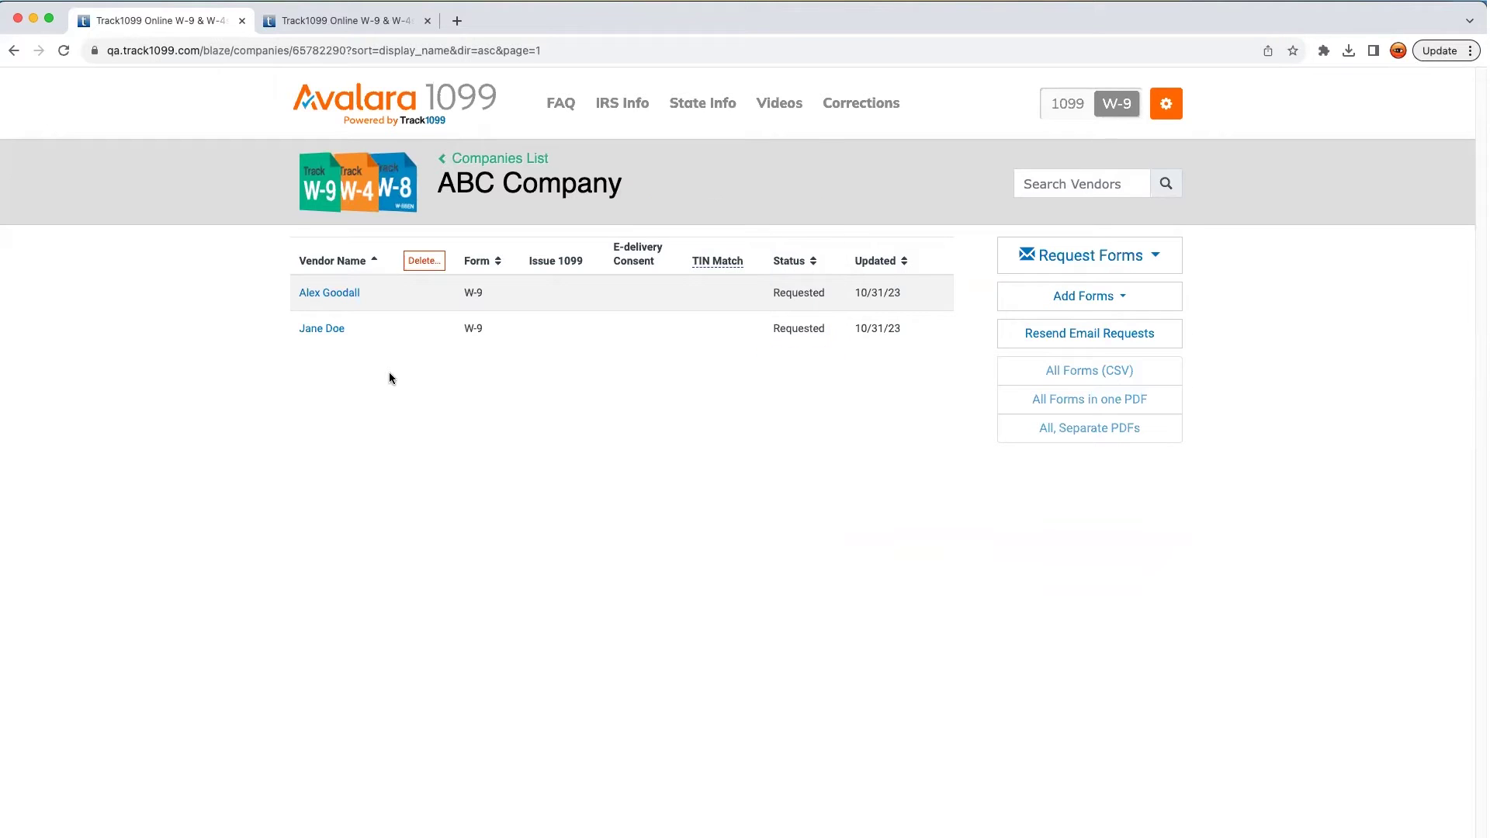
click(512, 160)
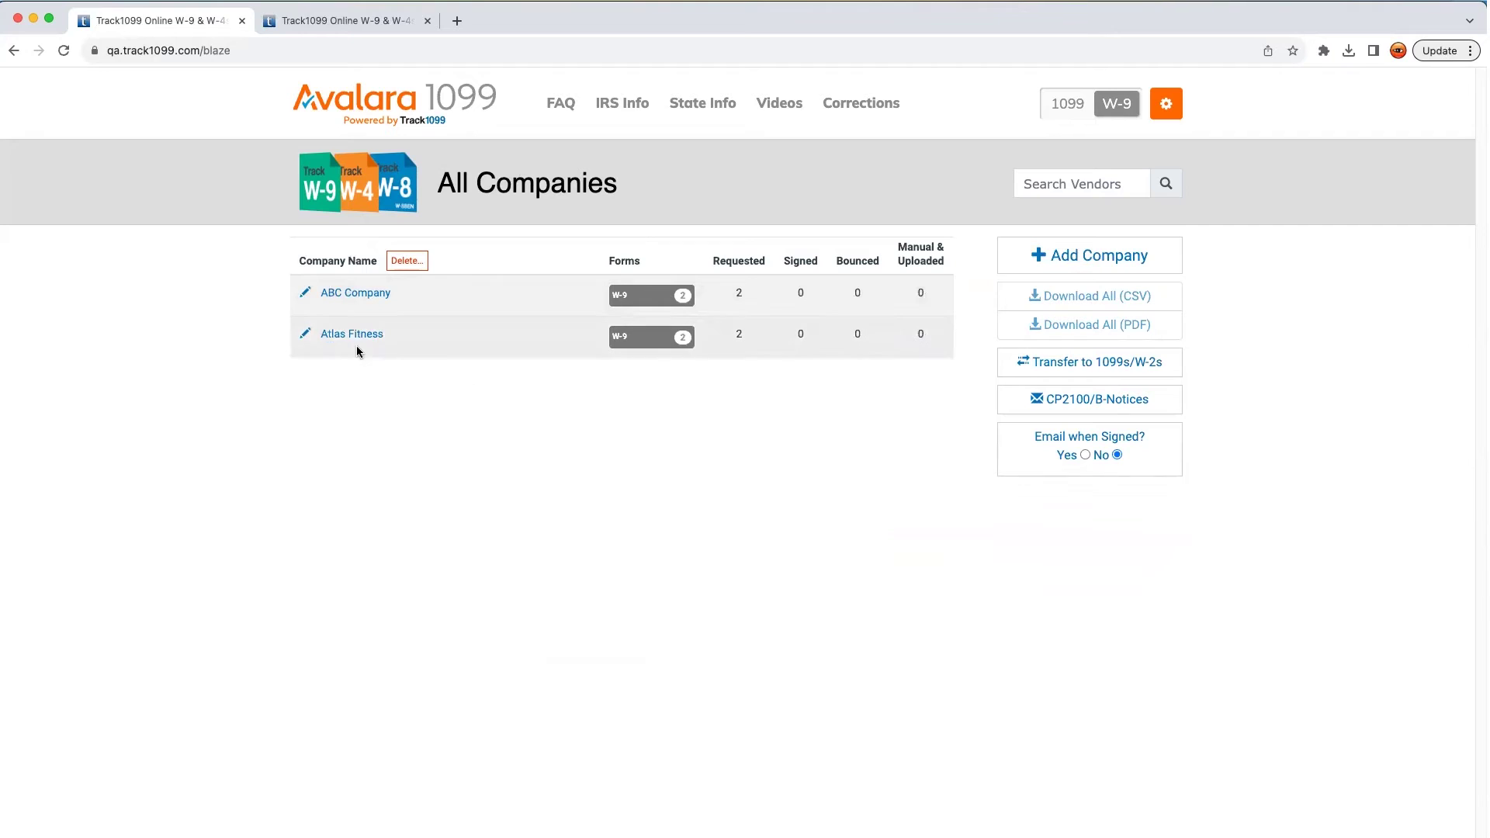
click(347, 335)
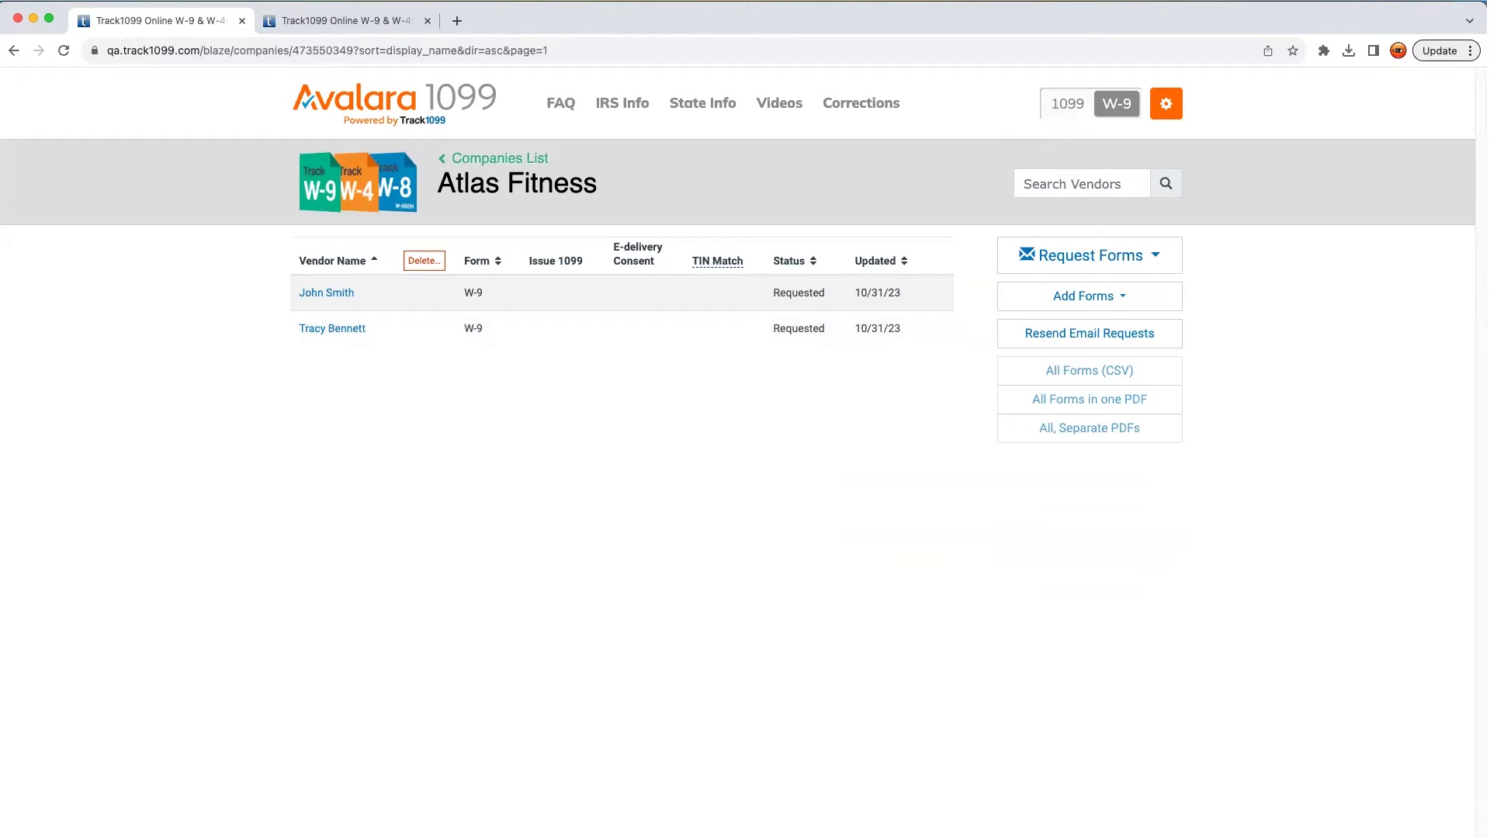
key(super+Tab)
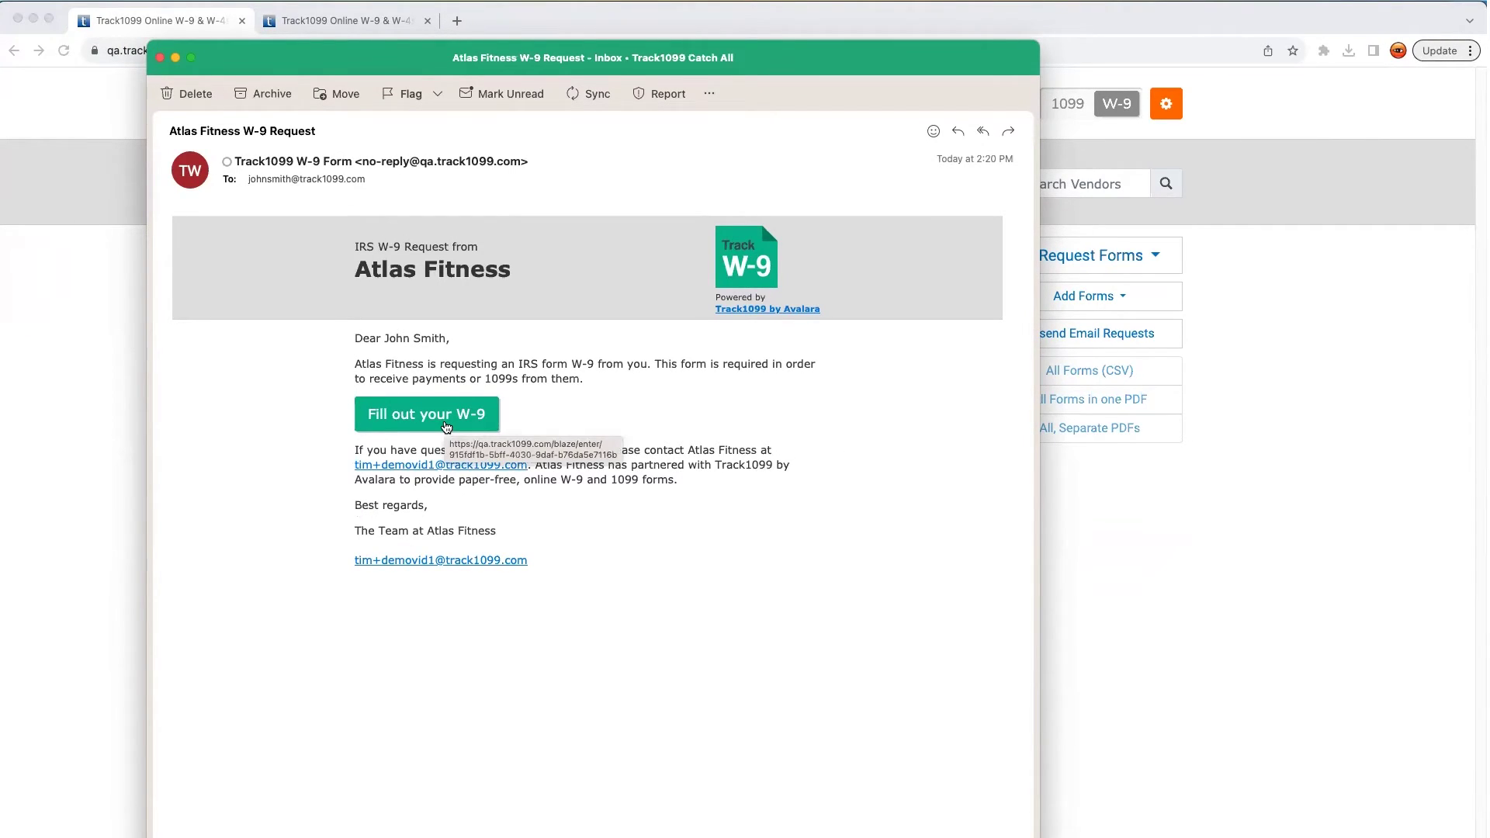
click(447, 427)
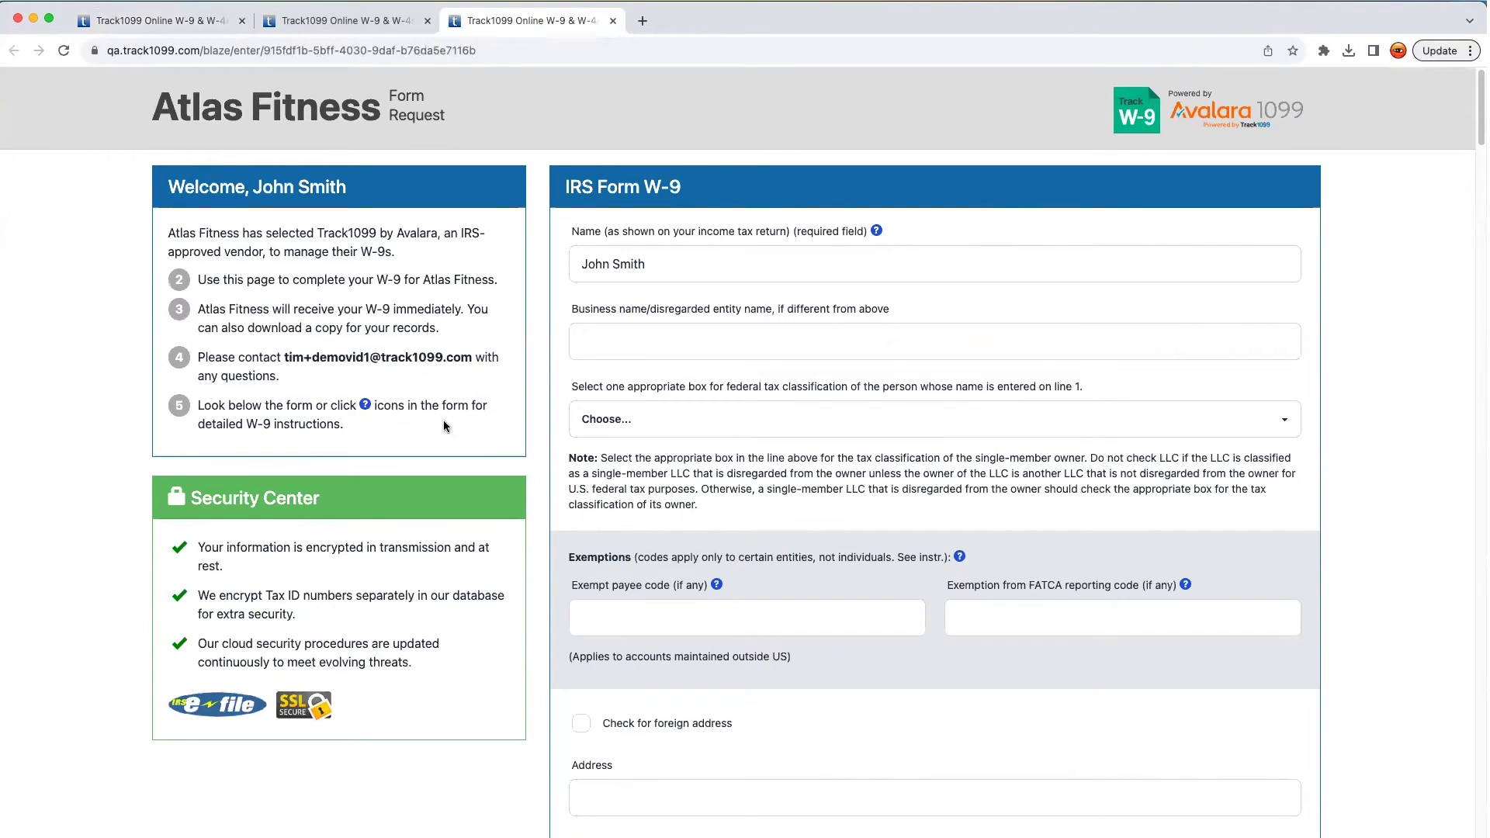
Set tax classification to Individual/sole proprietor, autofill the saved address, and enter the vendor's SSN
click(705, 421)
click(706, 431)
scroll(772, 559, down, 5)
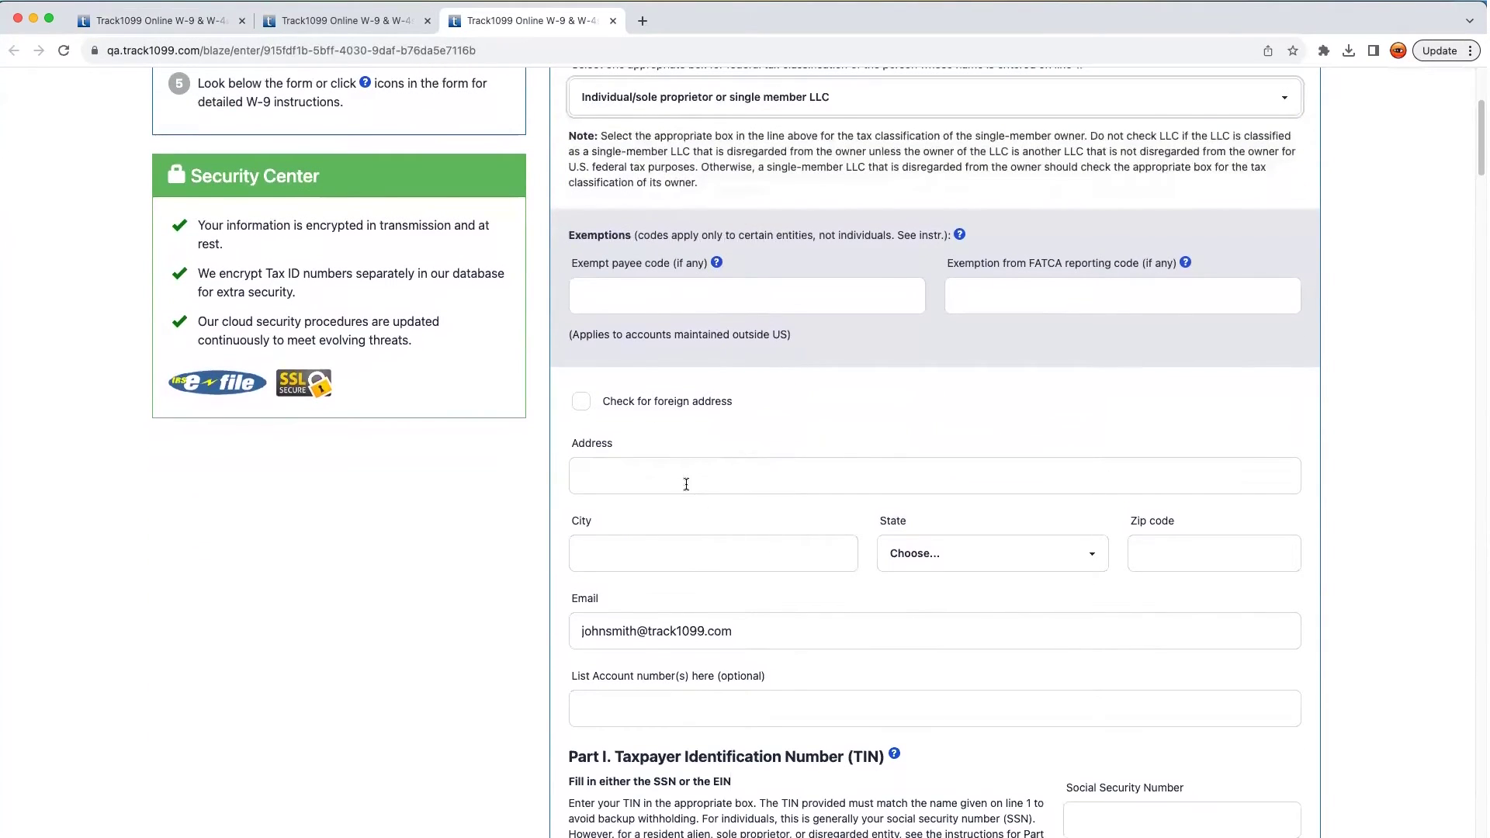
click(680, 475)
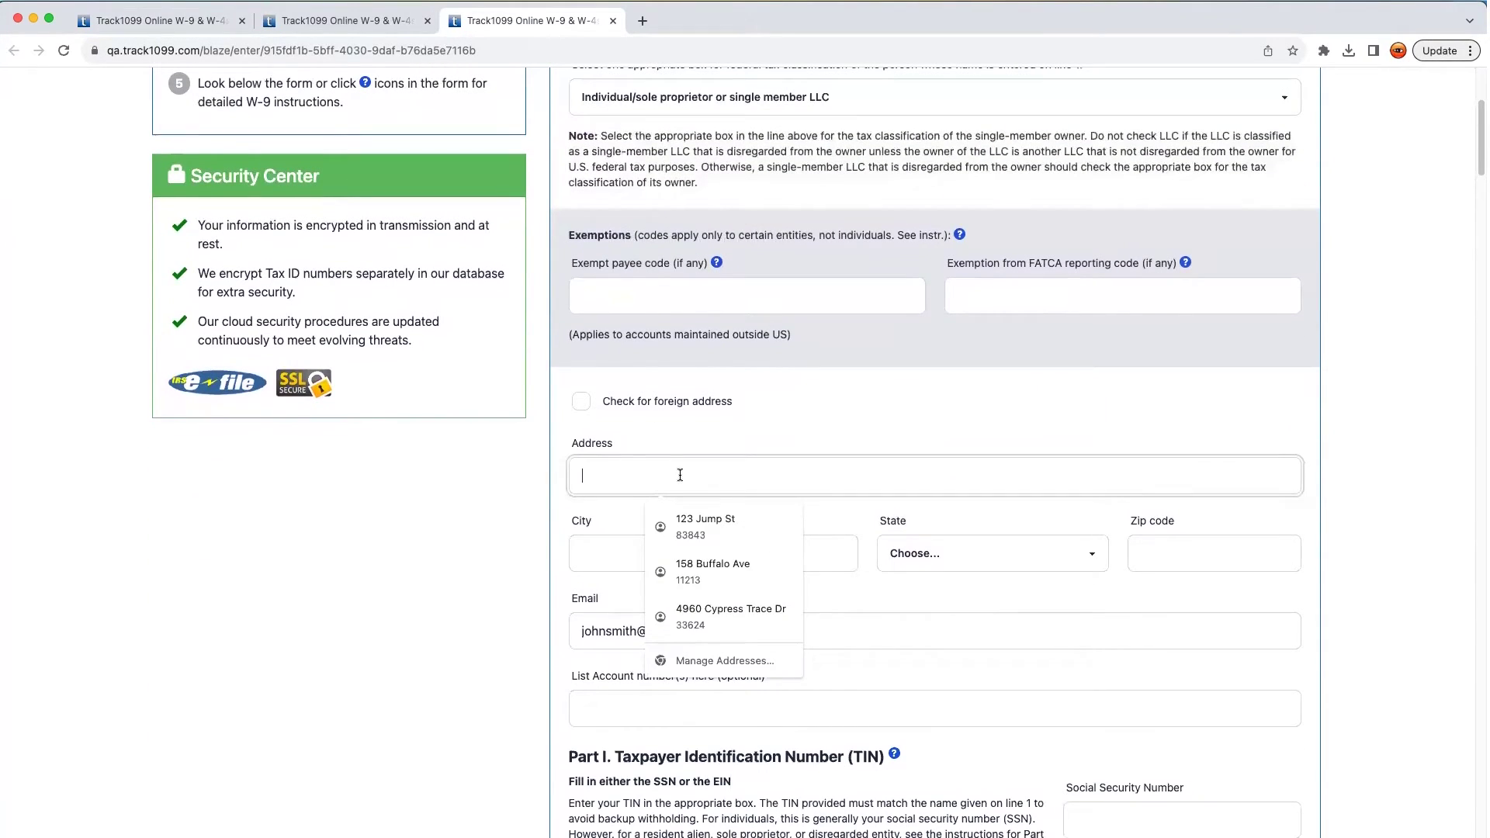
click(698, 566)
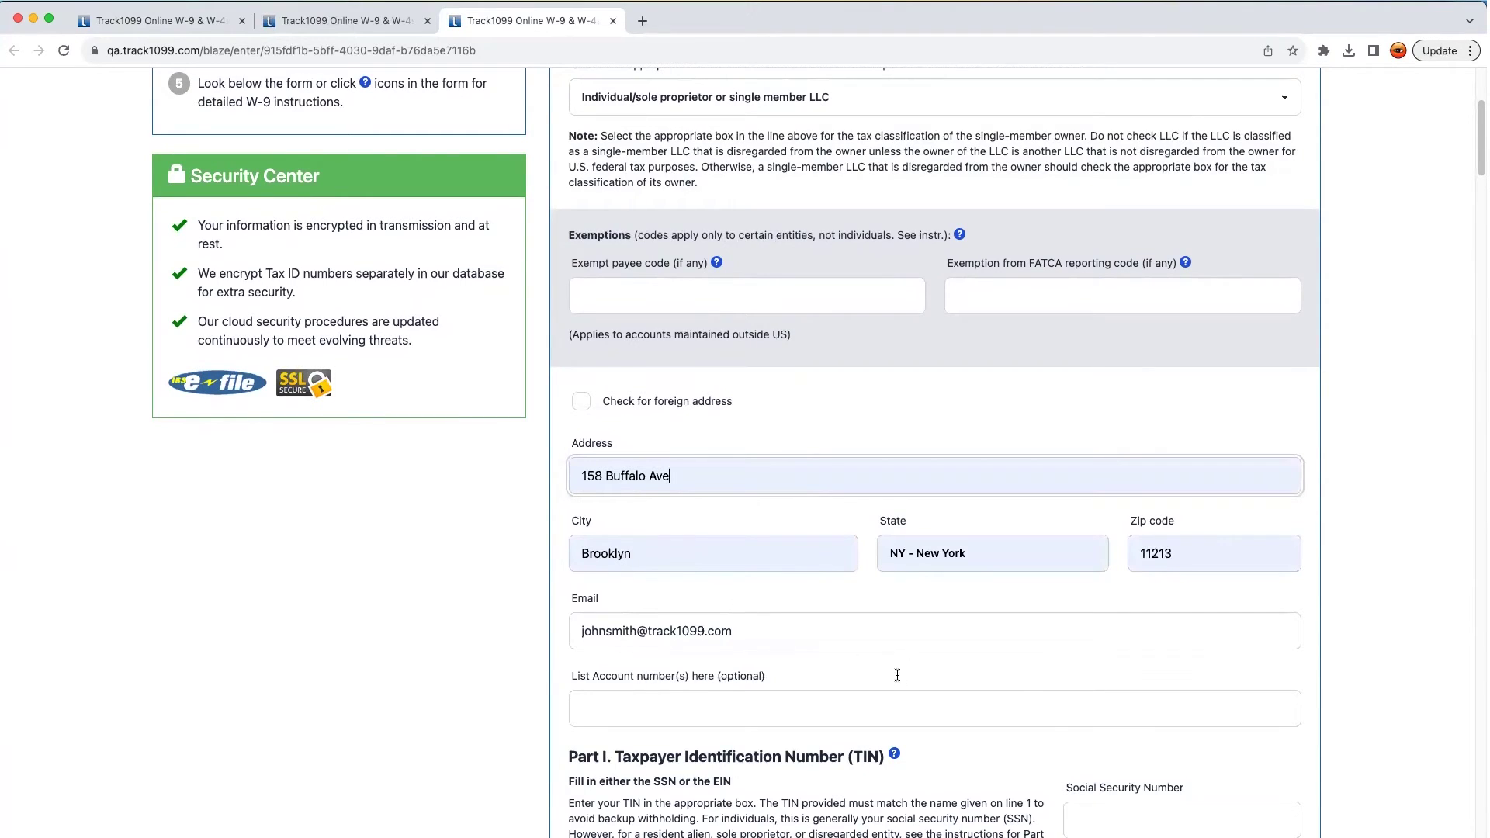
scroll(883, 654, down, 5)
click(1118, 475)
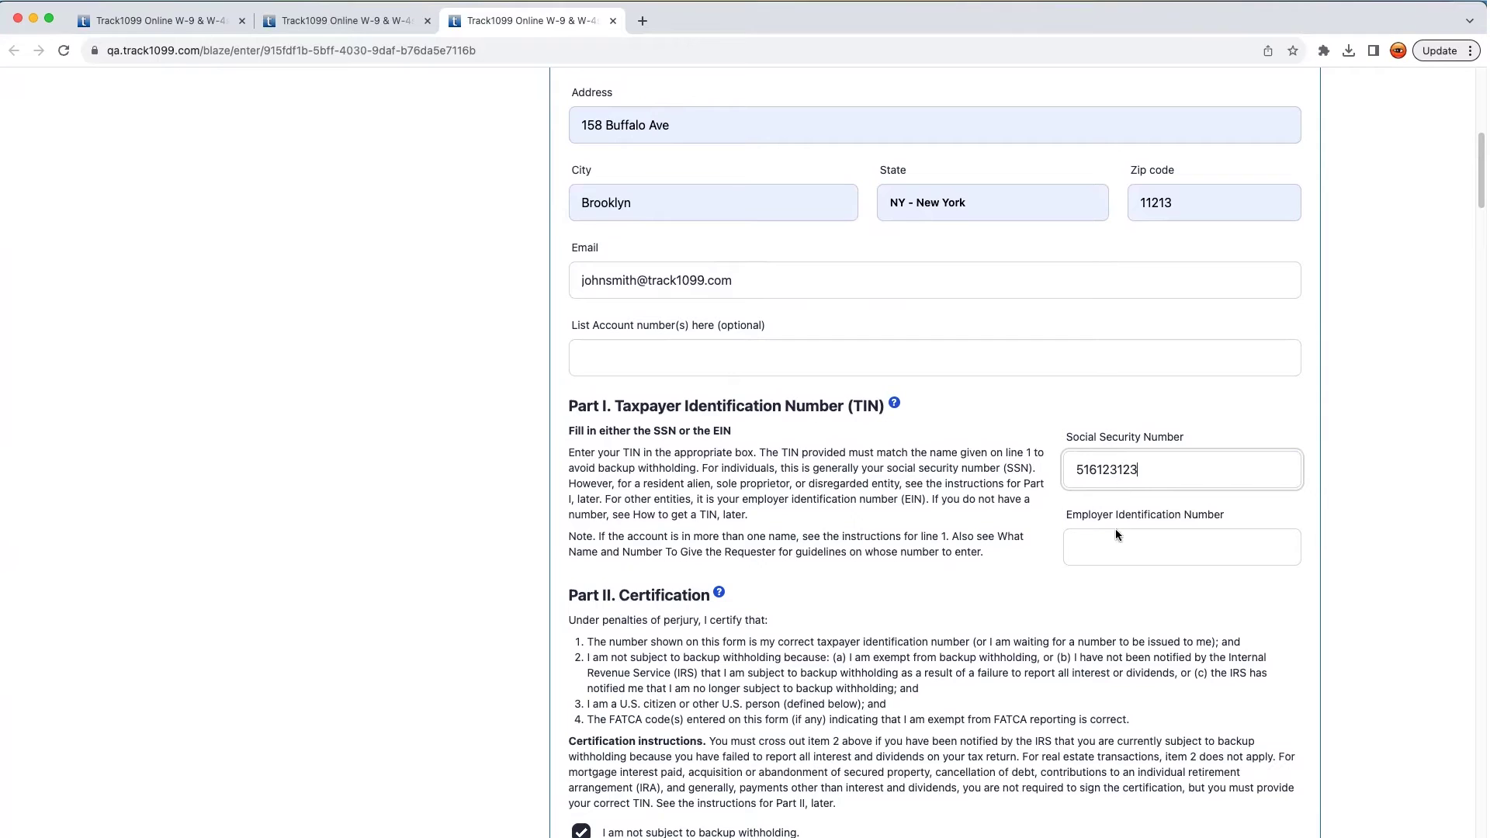
Consent to electronic 1099 delivery, sign the certification, and submit the W-9
scroll(1102, 632, down, 3)
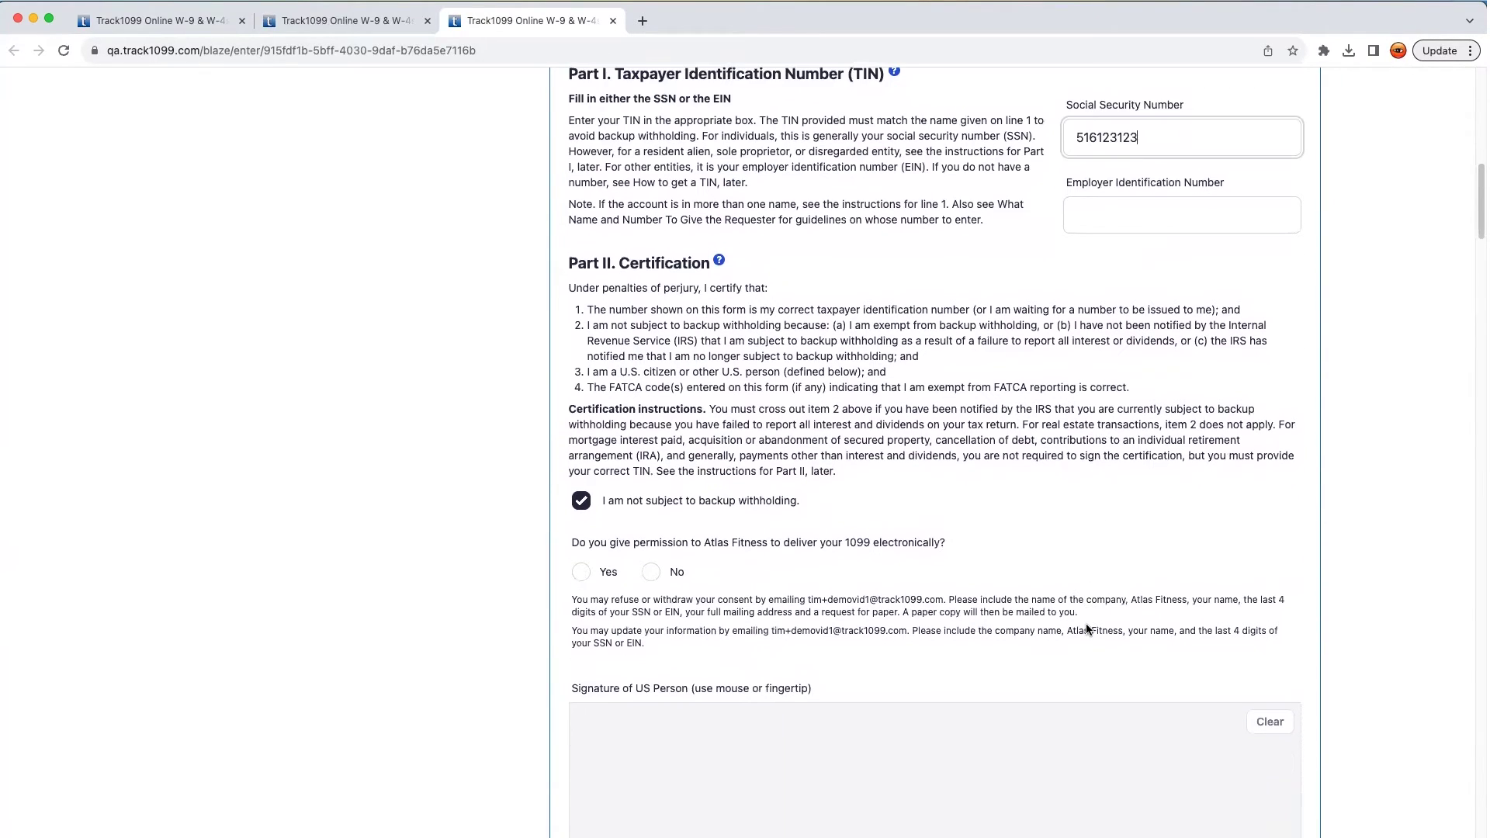
scroll(1087, 621, down, 3)
click(607, 508)
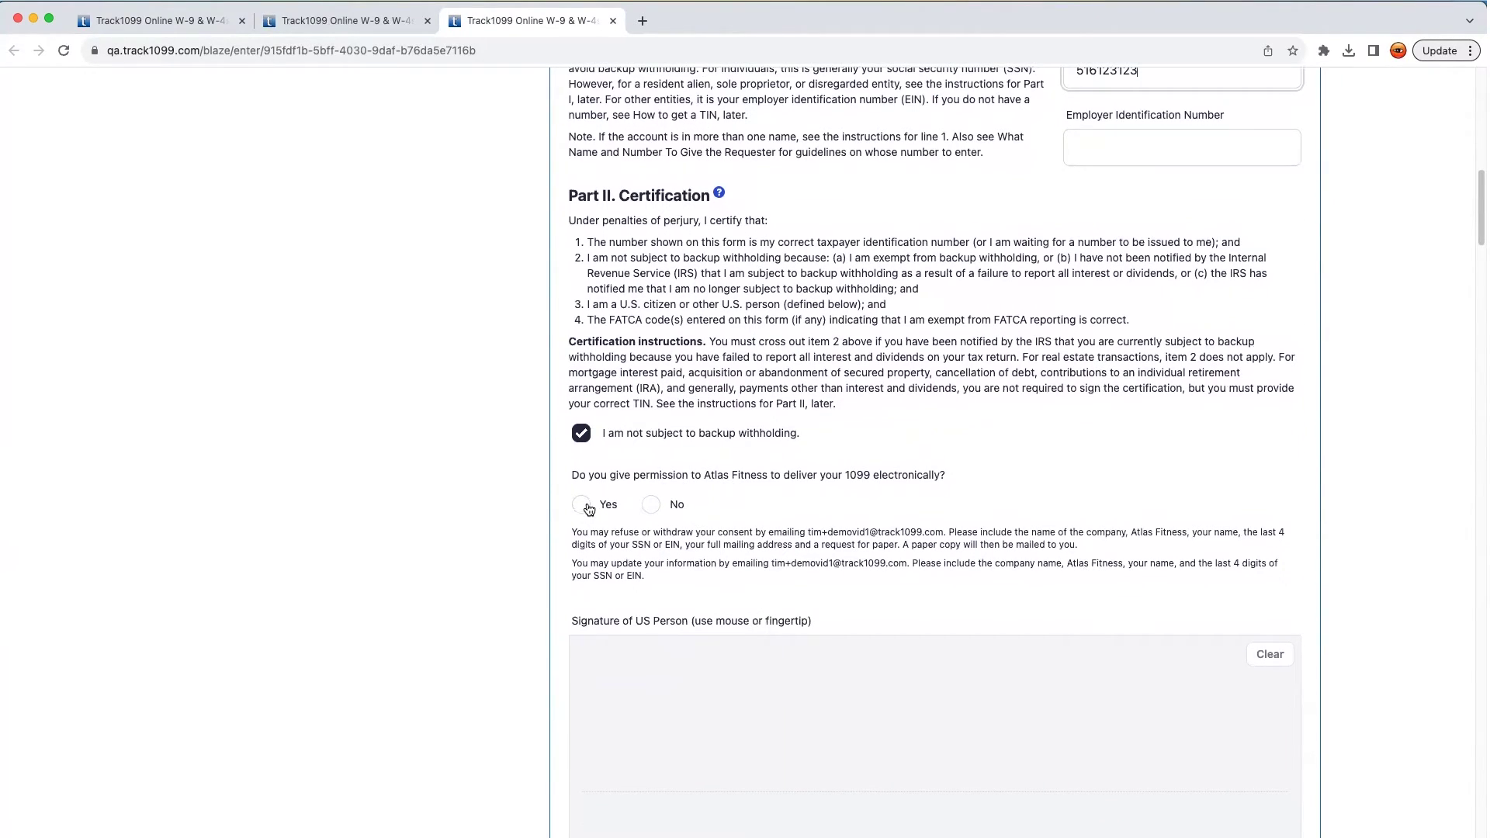
scroll(612, 613, down, 2)
mouse_move(617, 621)
mouse_down()
mouse_move(759, 557)
mouse_move(1028, 614)
mouse_up()
click(617, 772)
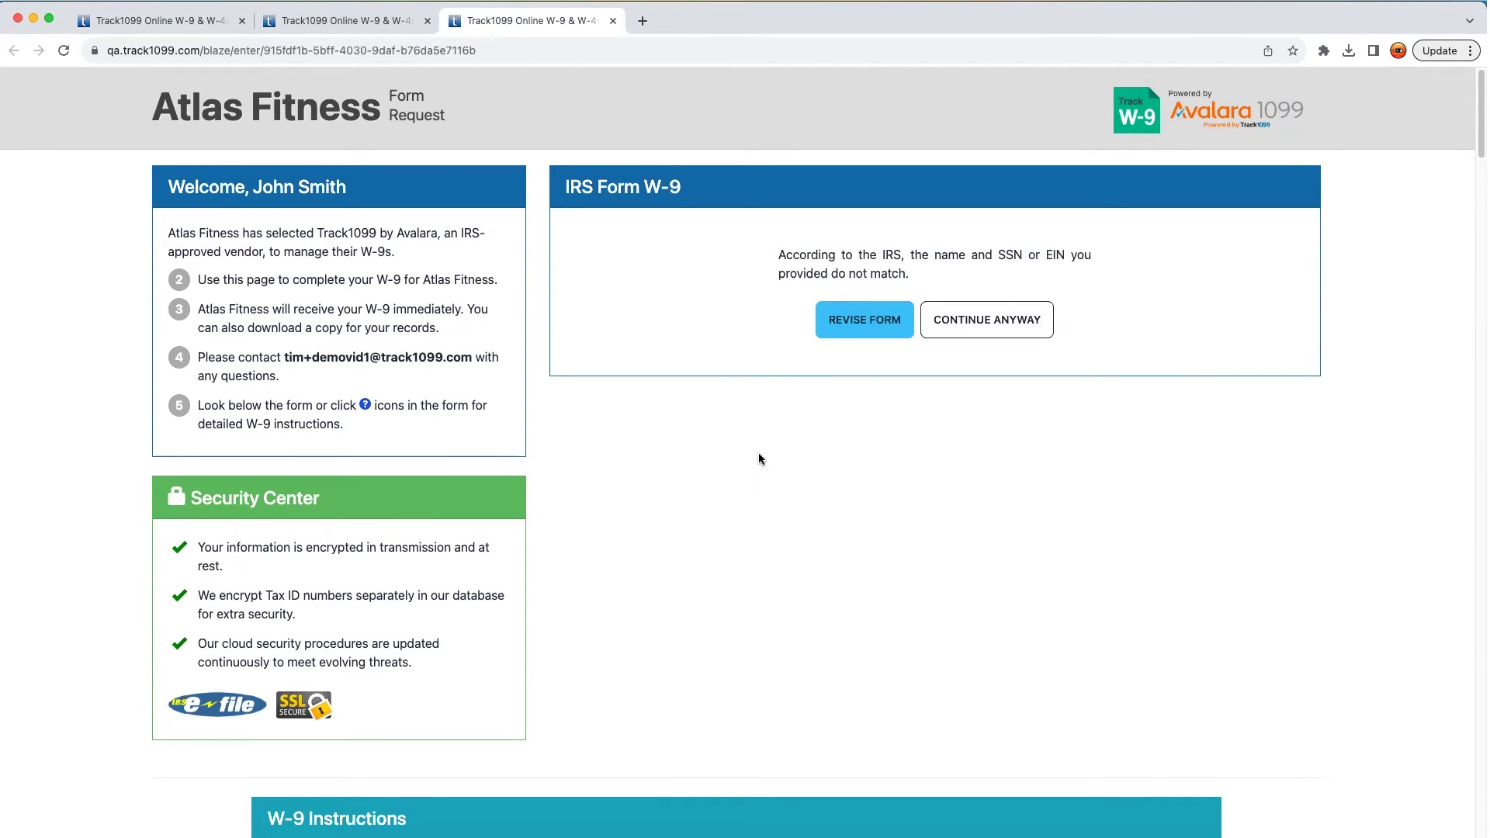
Reopen the W-9, correct the Social Security Number, and resubmit it signed
click(842, 339)
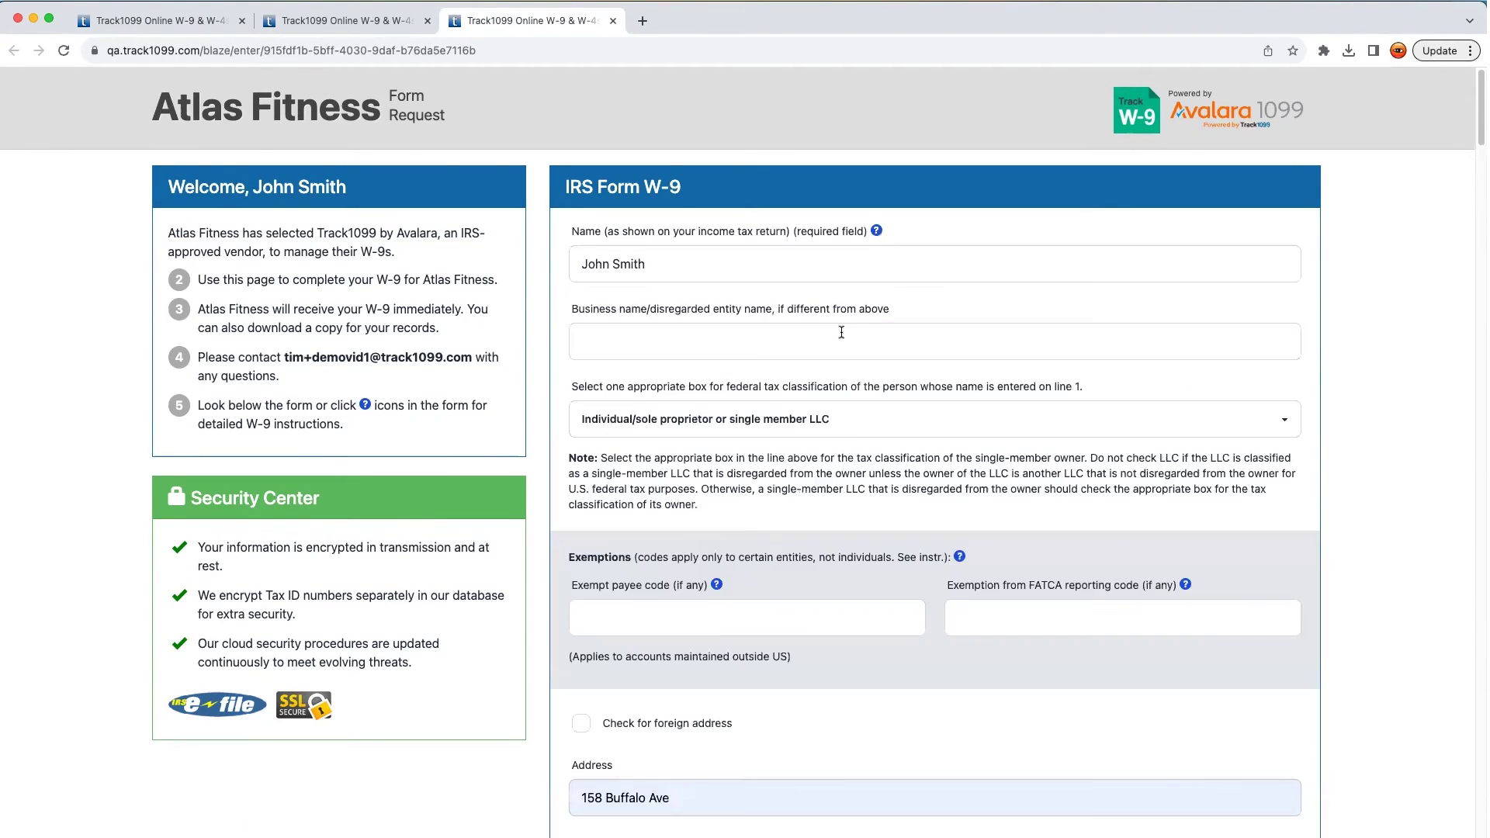
scroll(1087, 526, down, 7)
click(1164, 540)
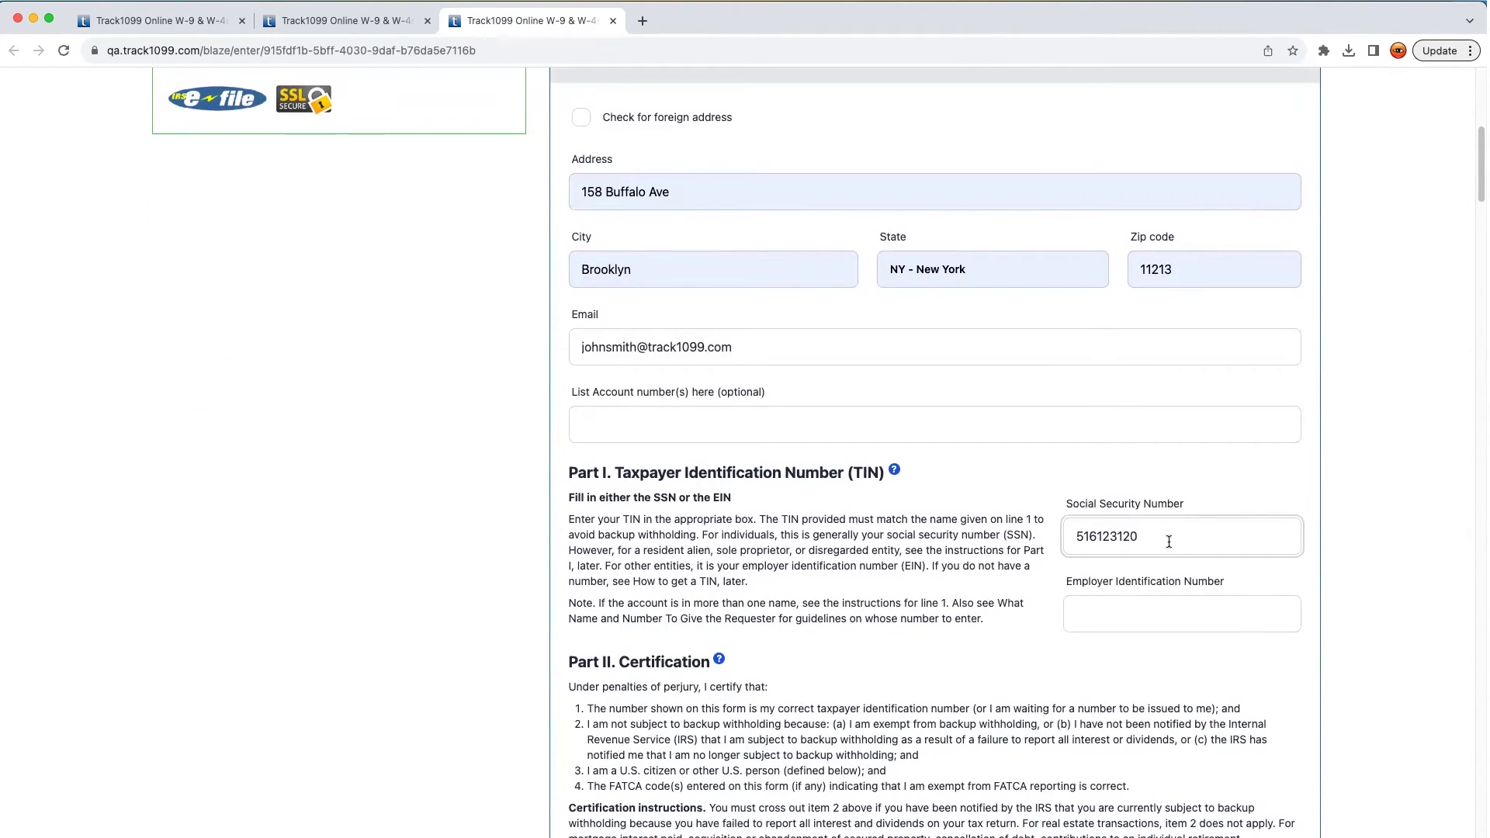
scroll(1160, 541, down, 10)
click(650, 605)
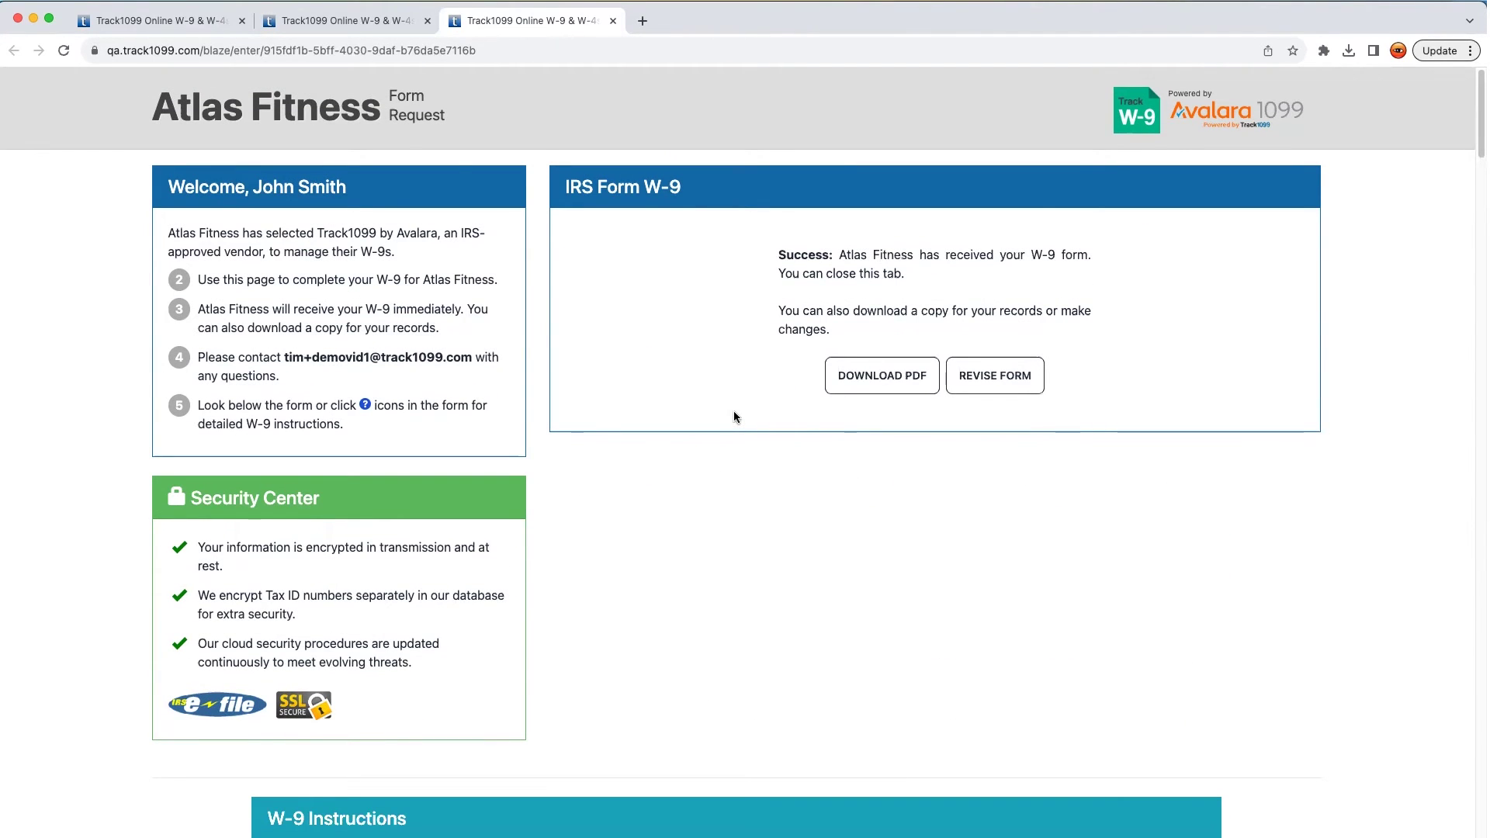
Save the signed W-9 as a PDF and reload the Atlas Fitness vendor list
click(858, 388)
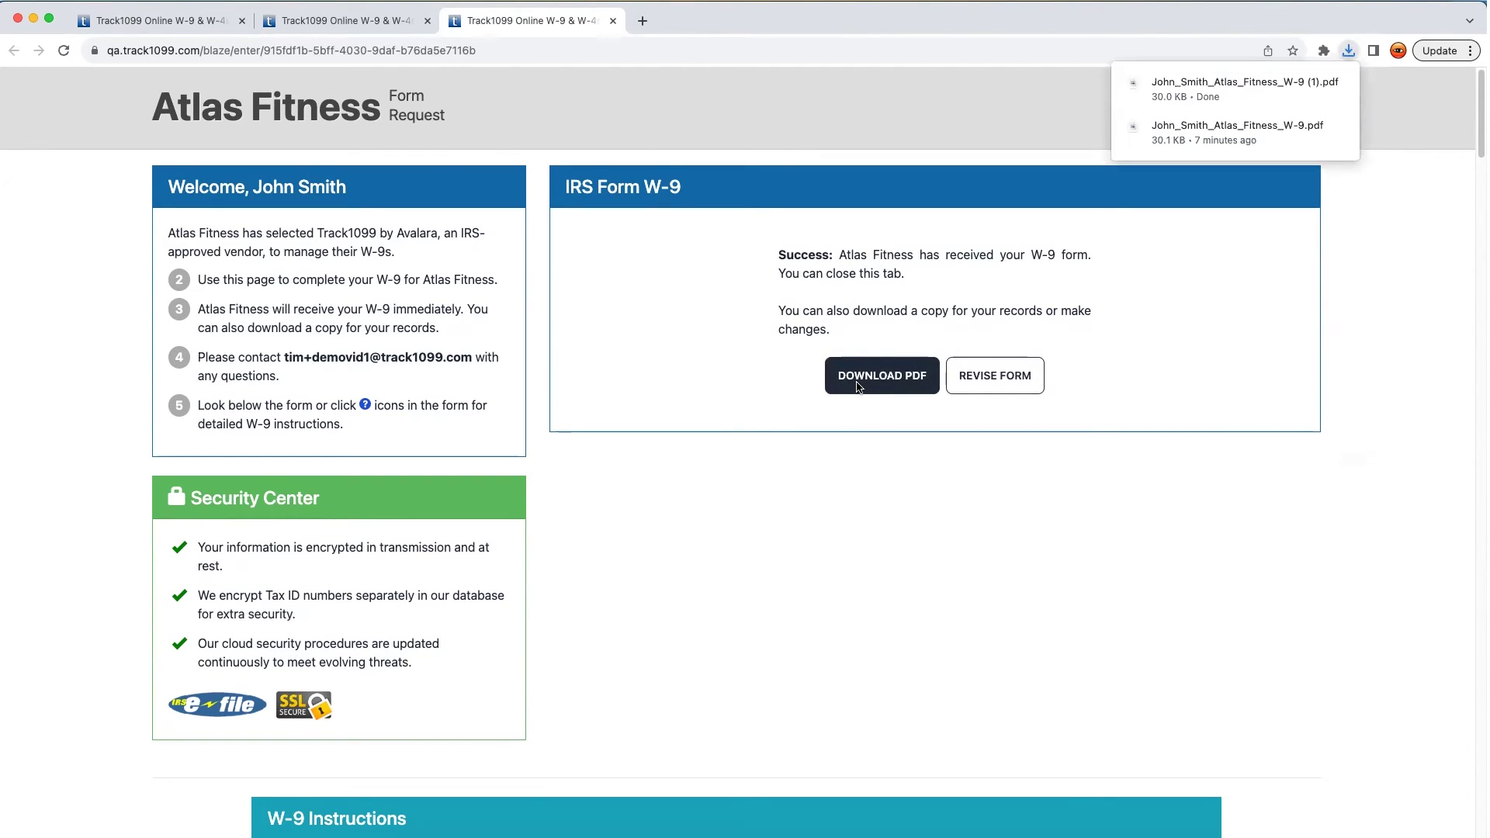
click(191, 19)
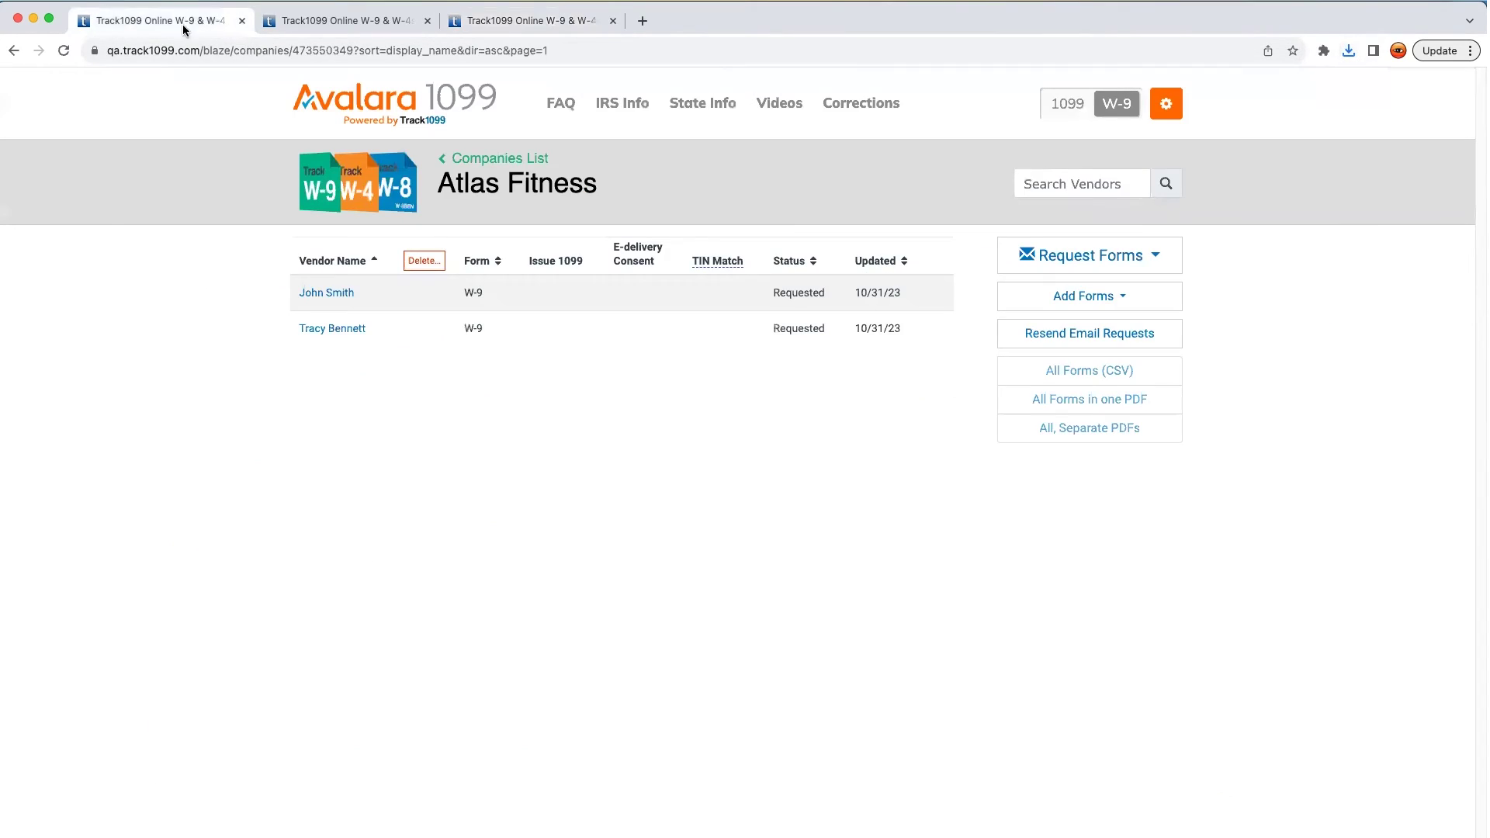
click(63, 51)
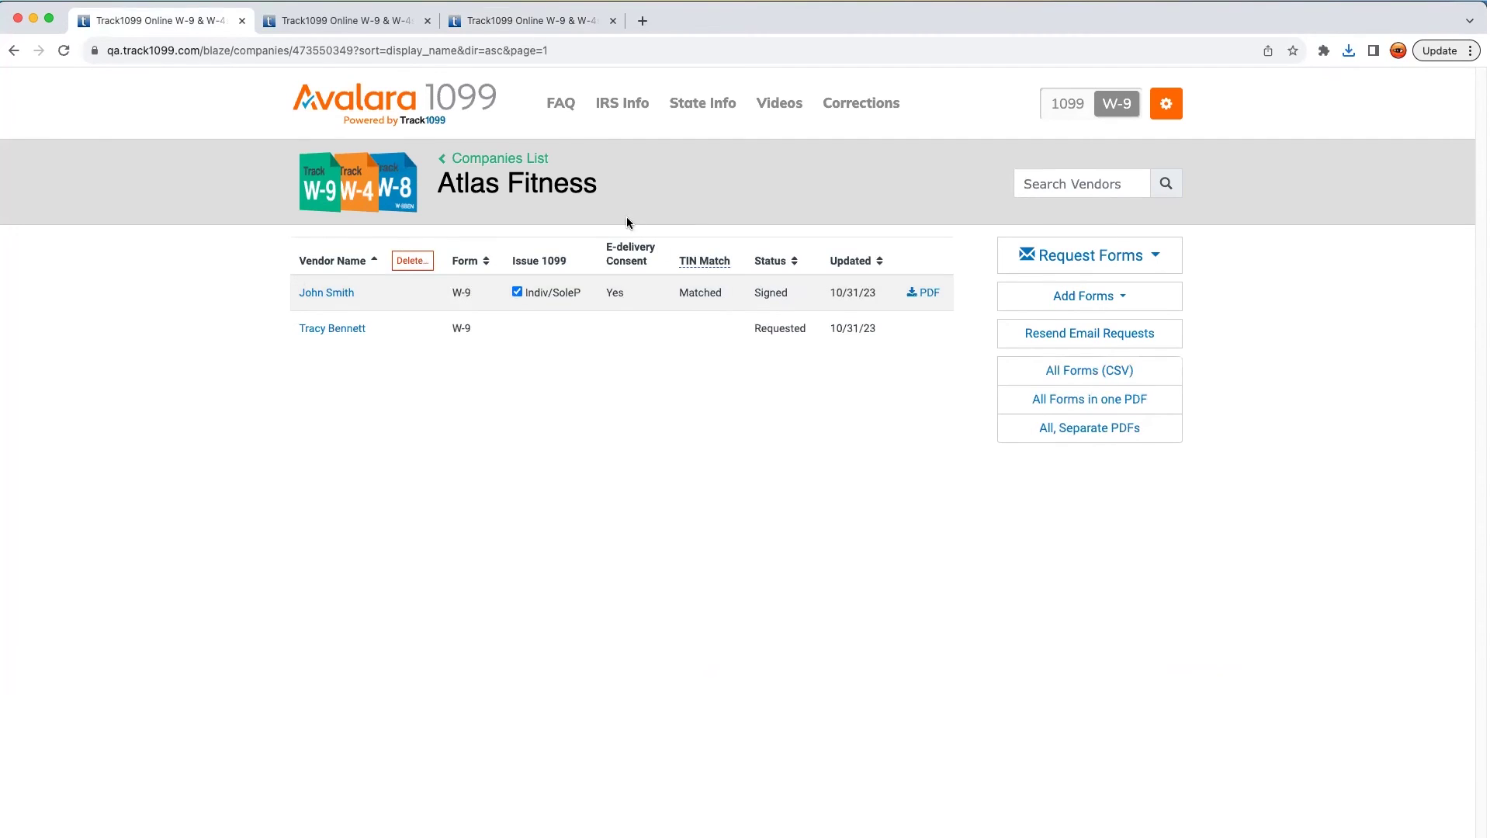
From All Companies, run 'Transfer W-9s to 1099-NECs' with ABC Company and Atlas Fitness selected
click(495, 159)
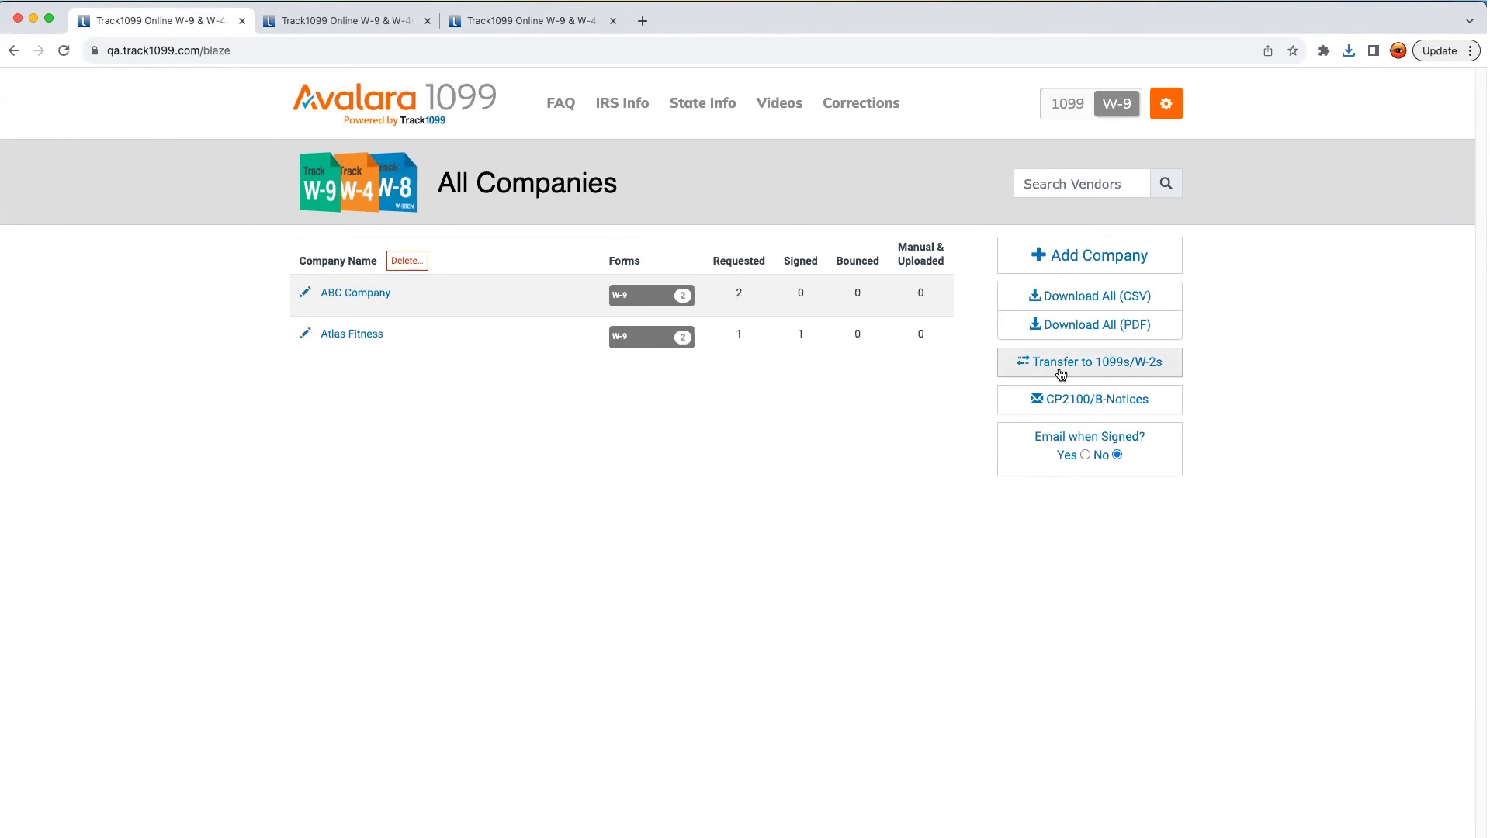
click(1061, 374)
click(709, 230)
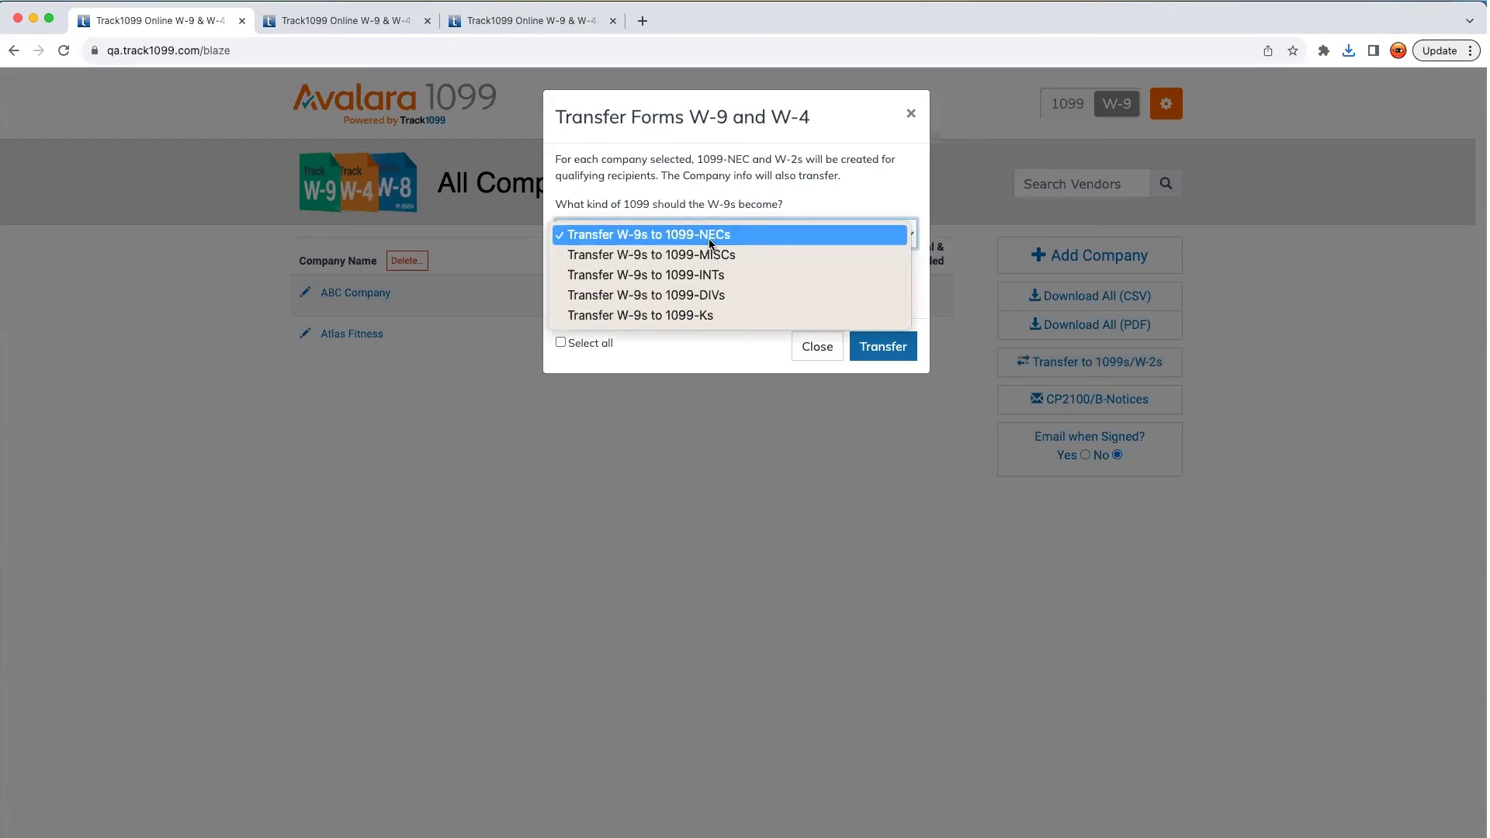
click(710, 234)
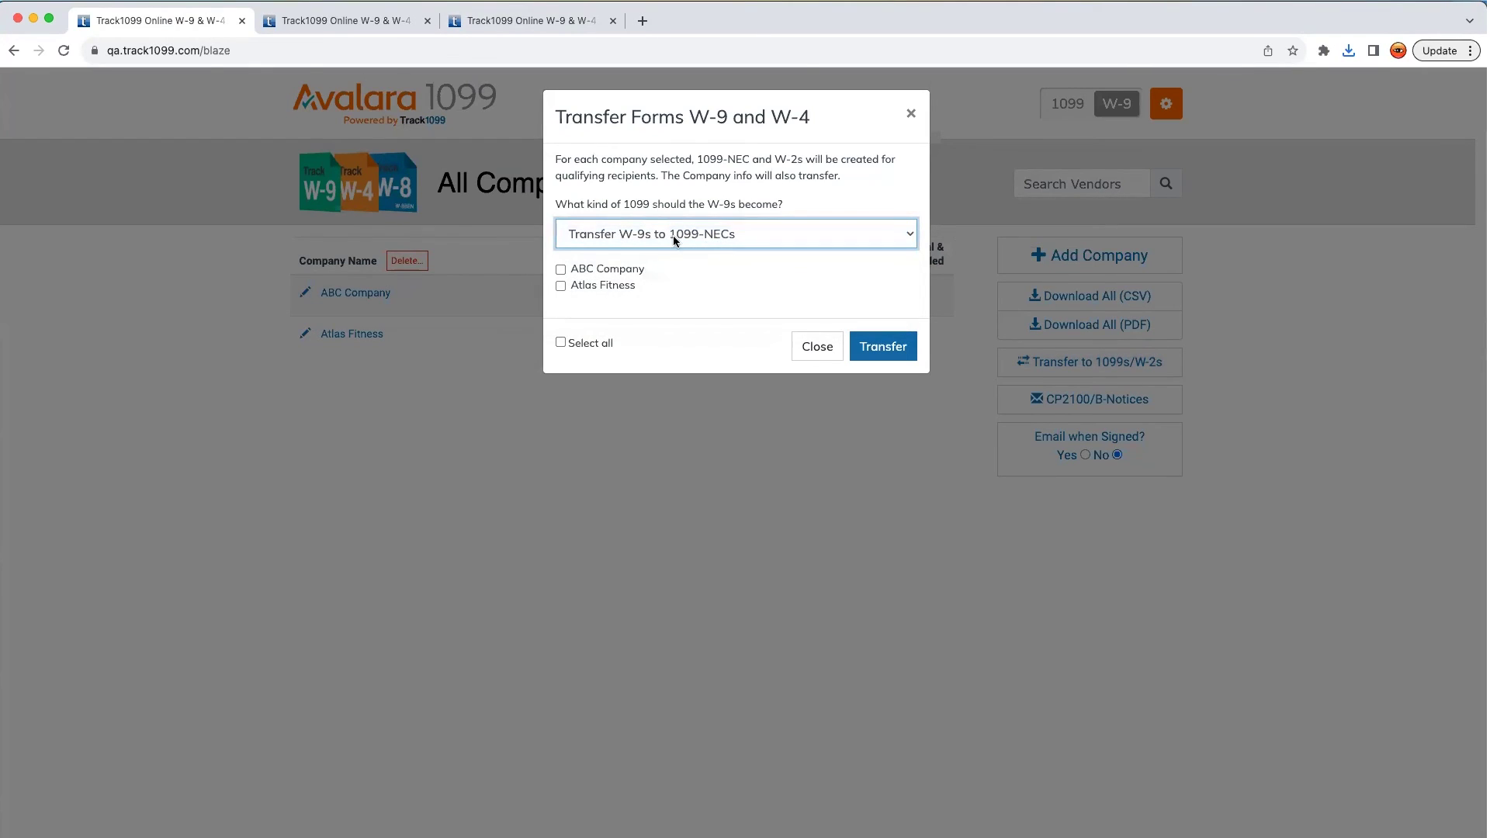
click(560, 269)
click(560, 286)
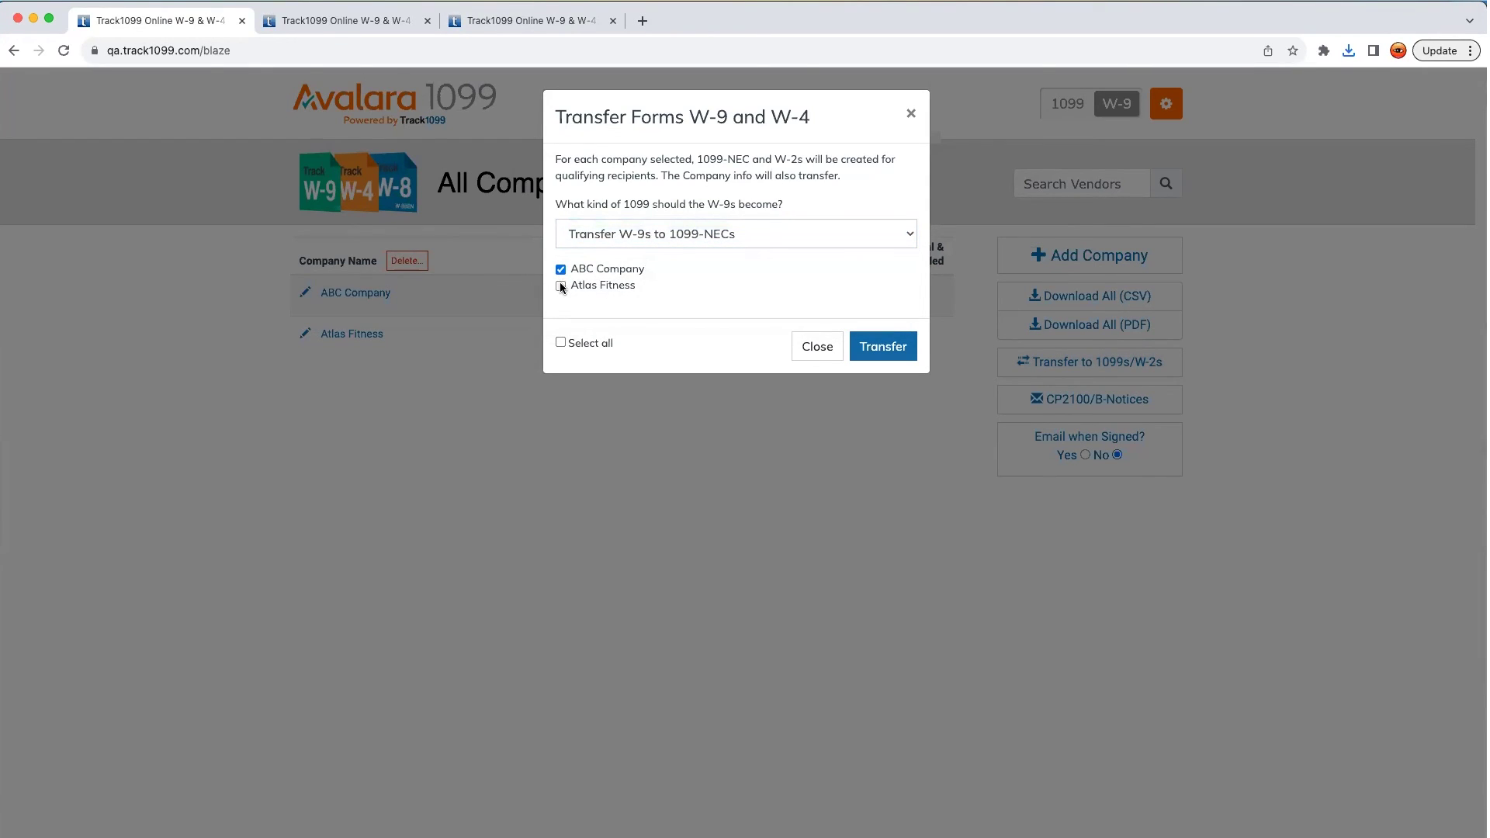
click(883, 348)
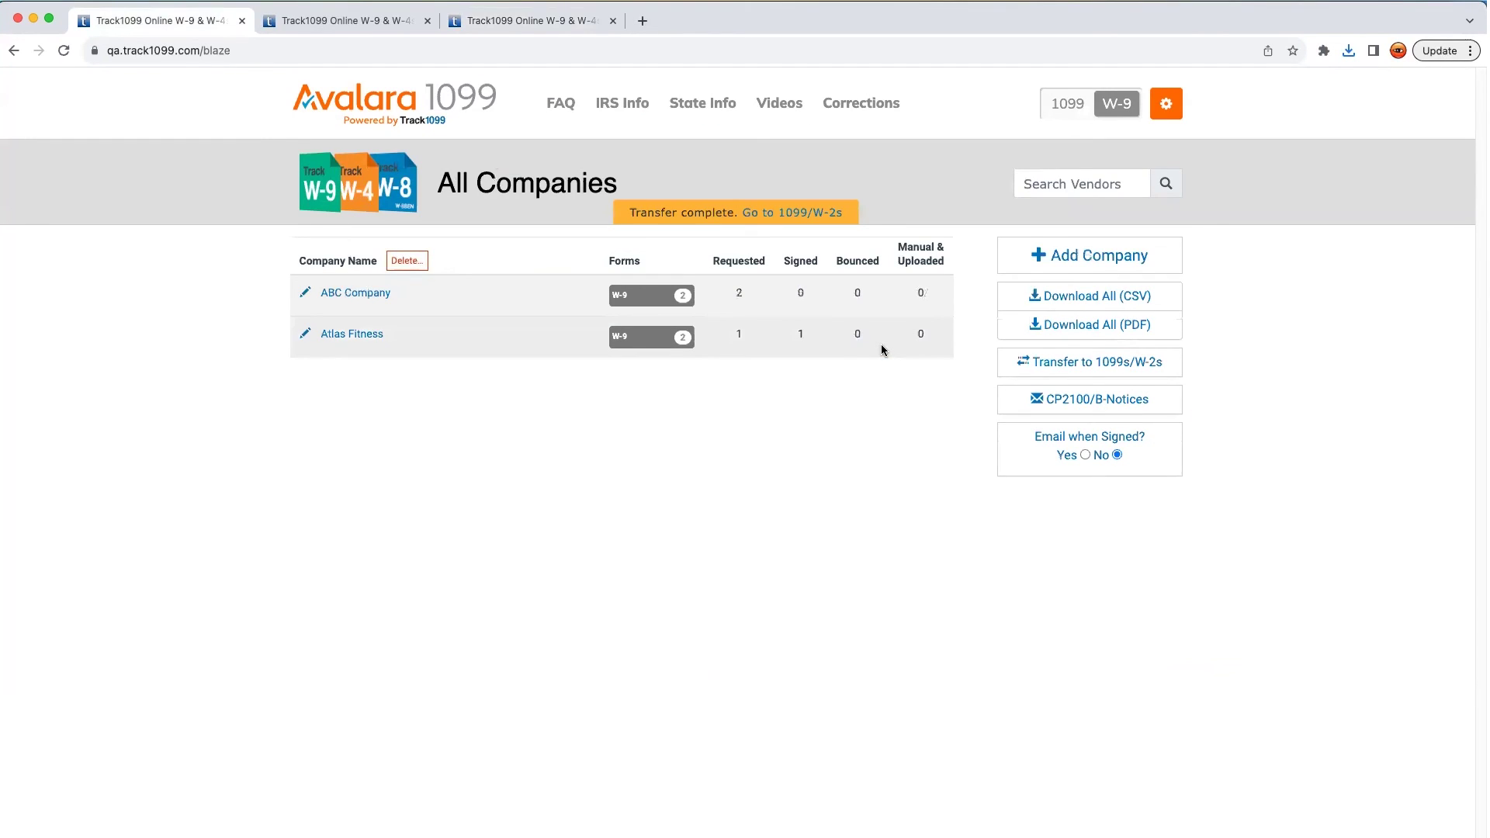